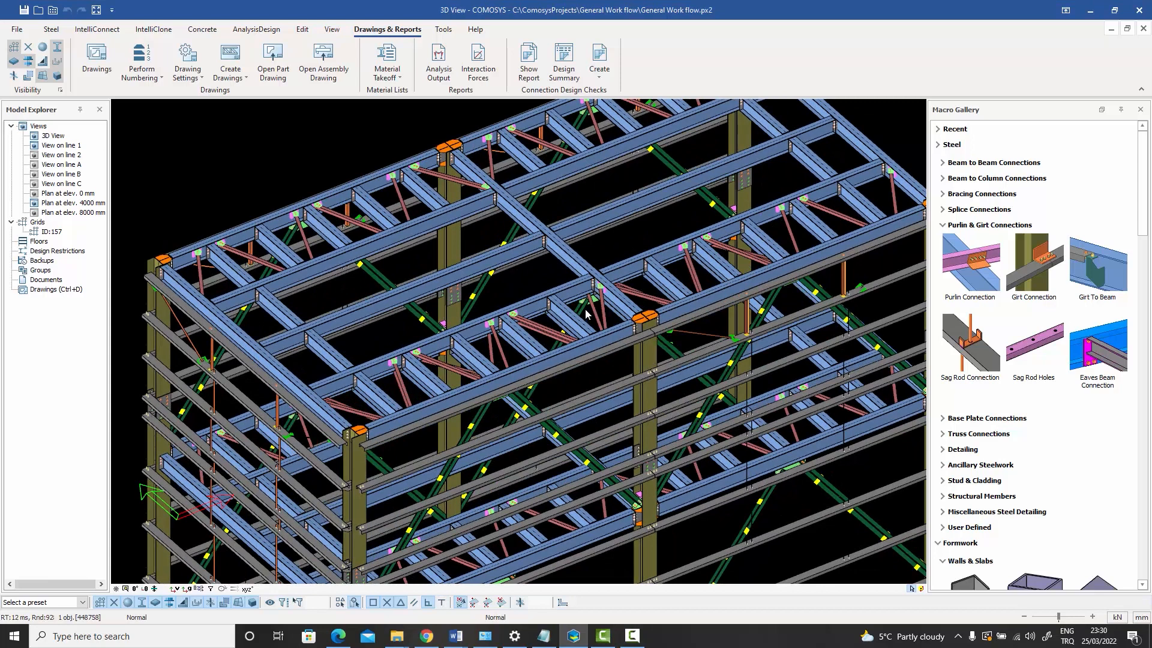
Step: Apply the numbering options for group 0 and run part and assembly numbering on the model
{"action": "middle_click_drag", "start_coordinate": [585, 310], "coordinate": [558, 359]}
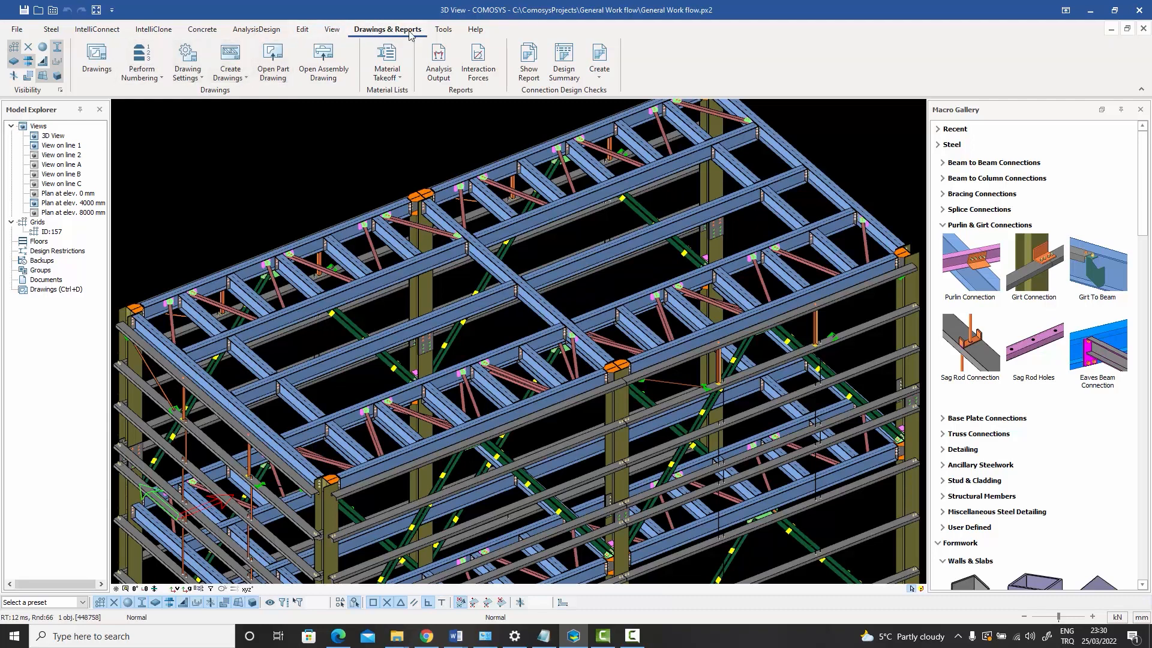
{"action": "left_click", "coordinate": [159, 79]}
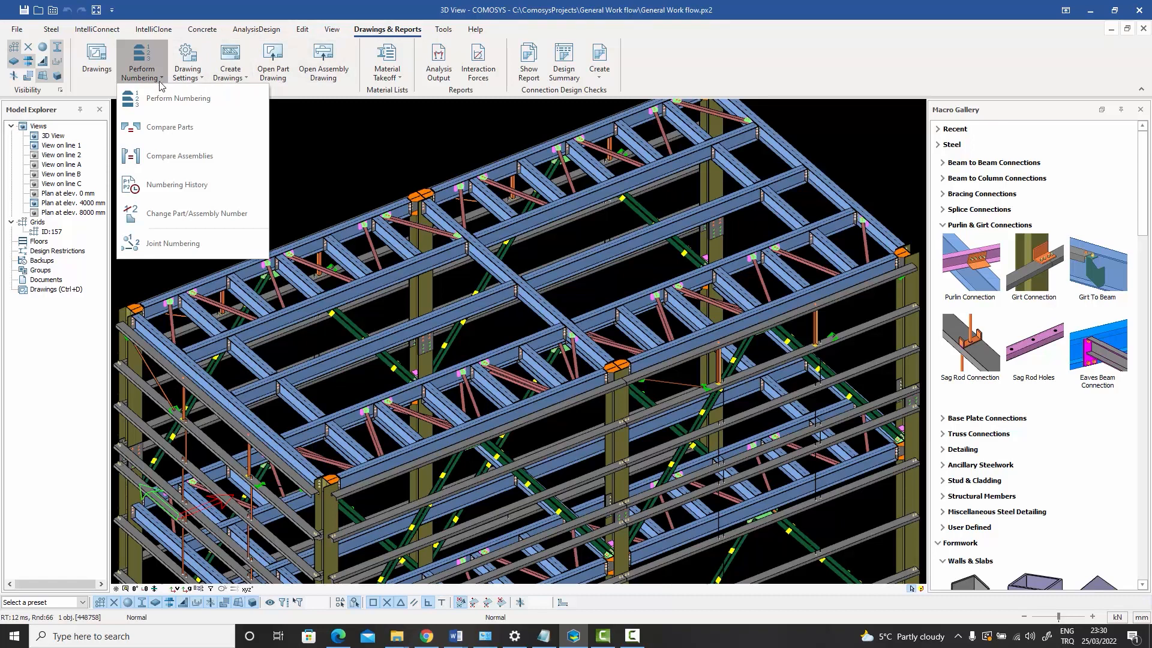
{"action": "left_click", "coordinate": [188, 99]}
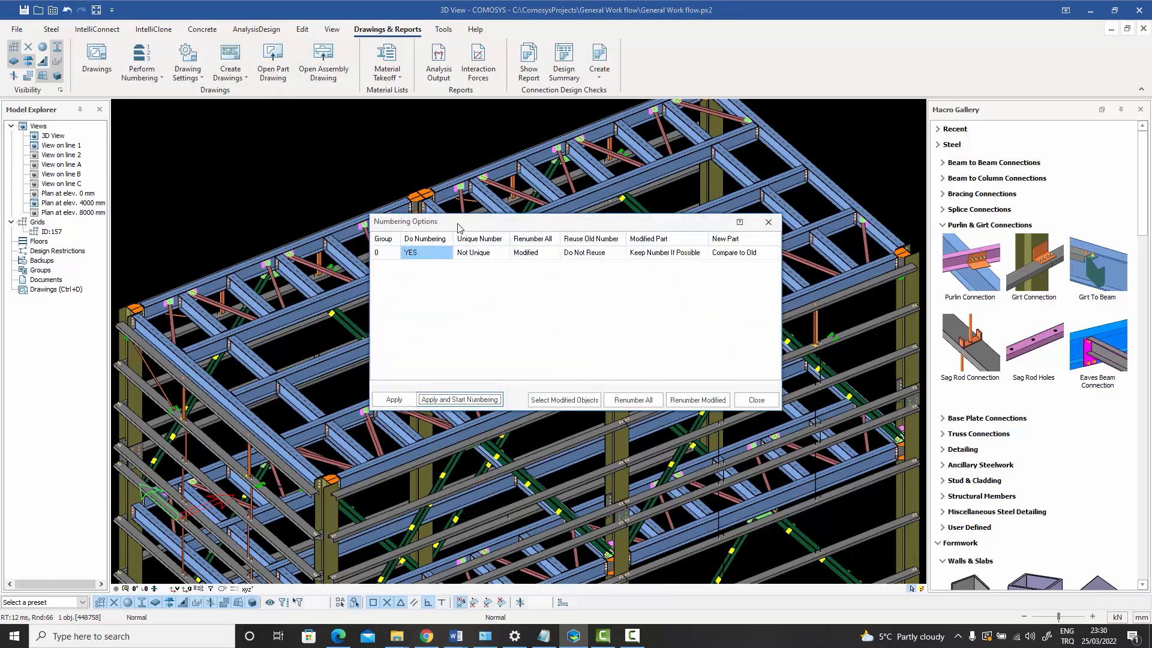
{"action": "left_click_drag", "start_coordinate": [458, 227], "coordinate": [268, 129]}
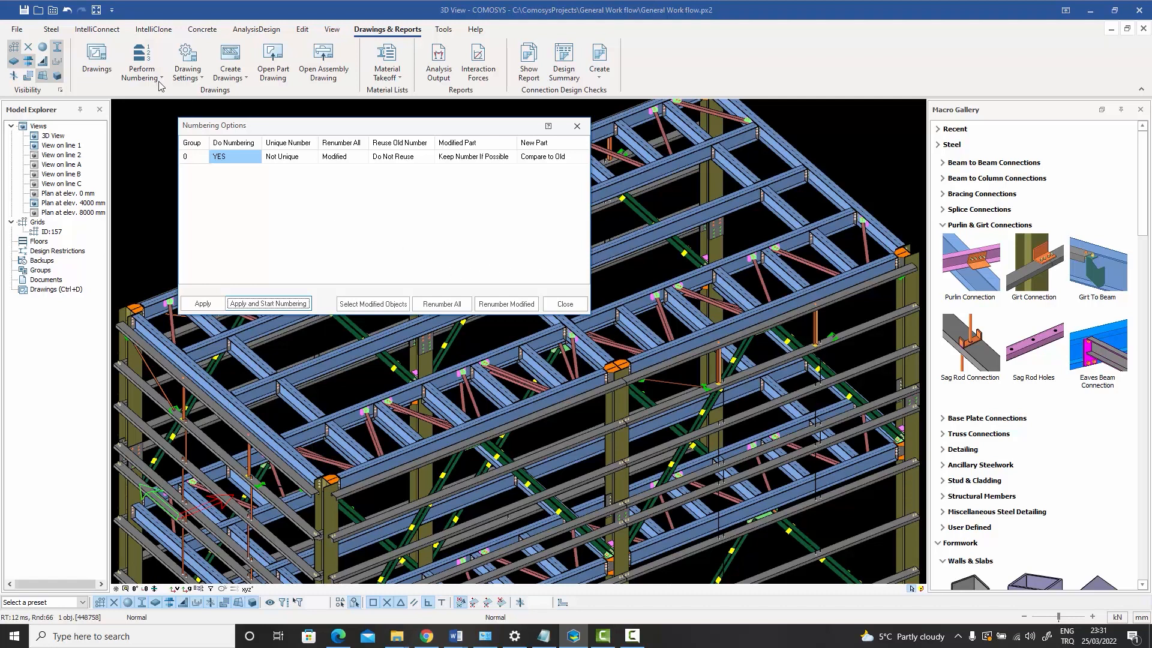
{"action": "left_click", "coordinate": [267, 303]}
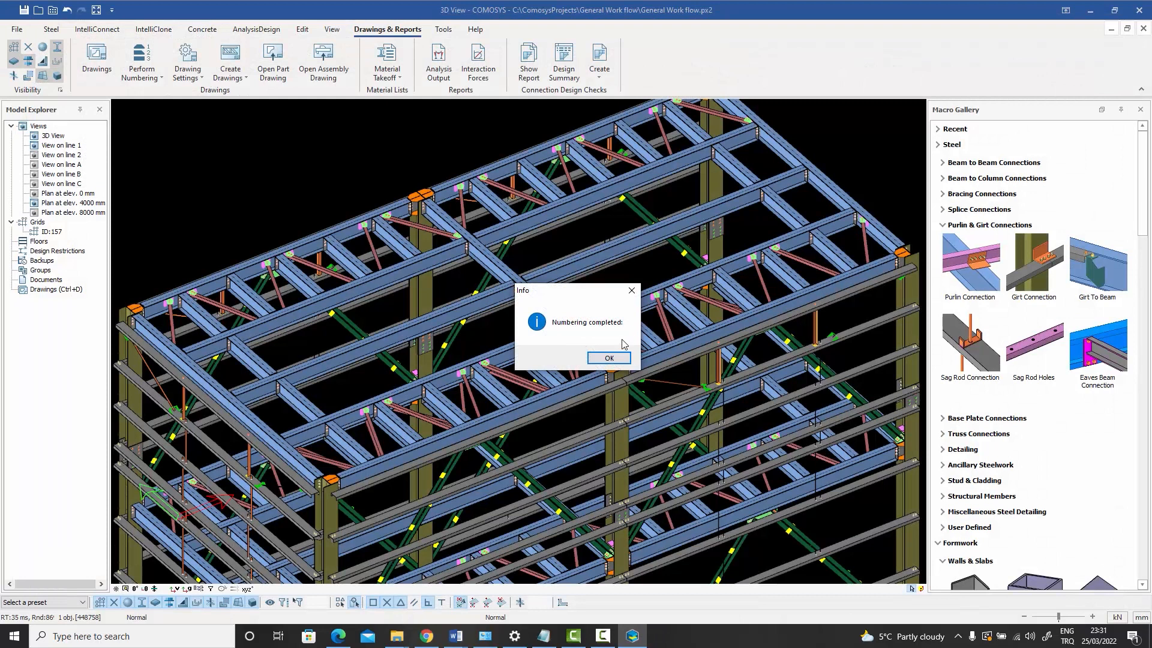
{"action": "left_click", "coordinate": [609, 358]}
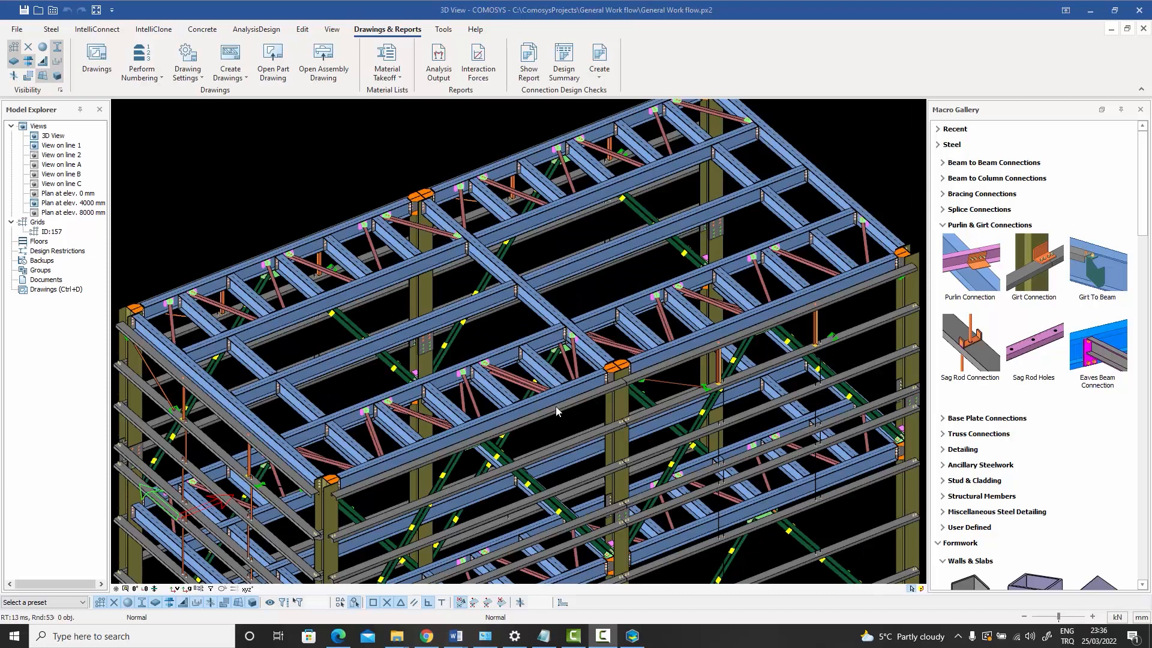
Step: Check the part and assembly numbering of the long roof edge beam in its detailing definitions
{"action": "middle_click_drag", "start_coordinate": [556, 405], "coordinate": [593, 403]}
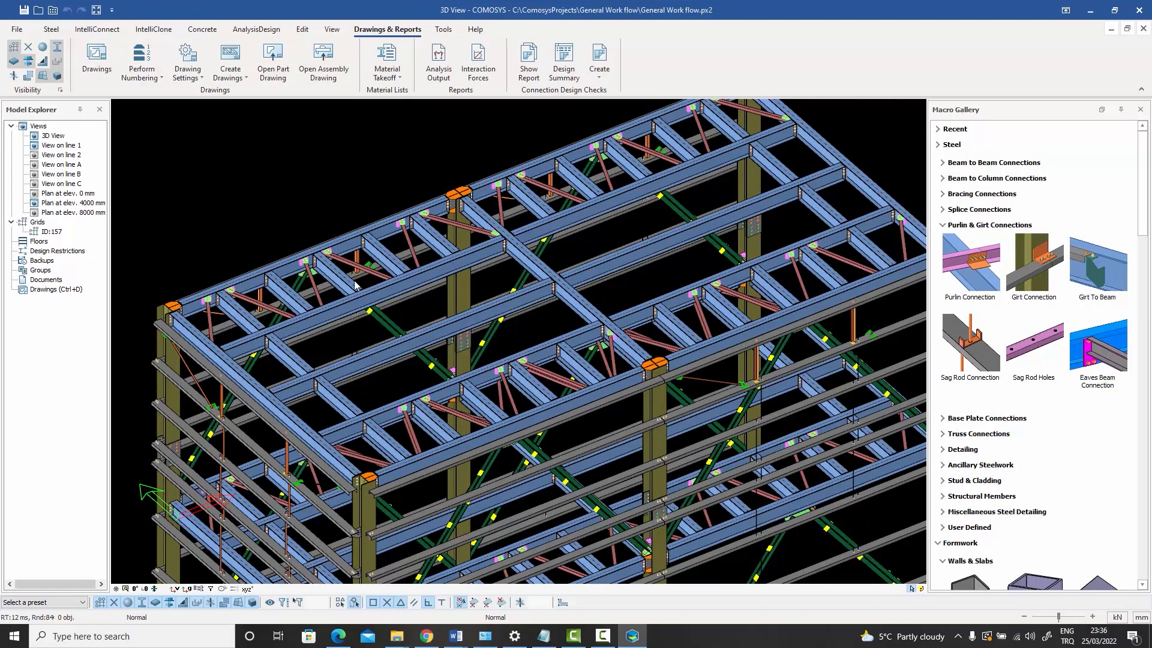
{"action": "scroll", "coordinate": [354, 284], "scroll_direction": "up", "scroll_amount": 5}
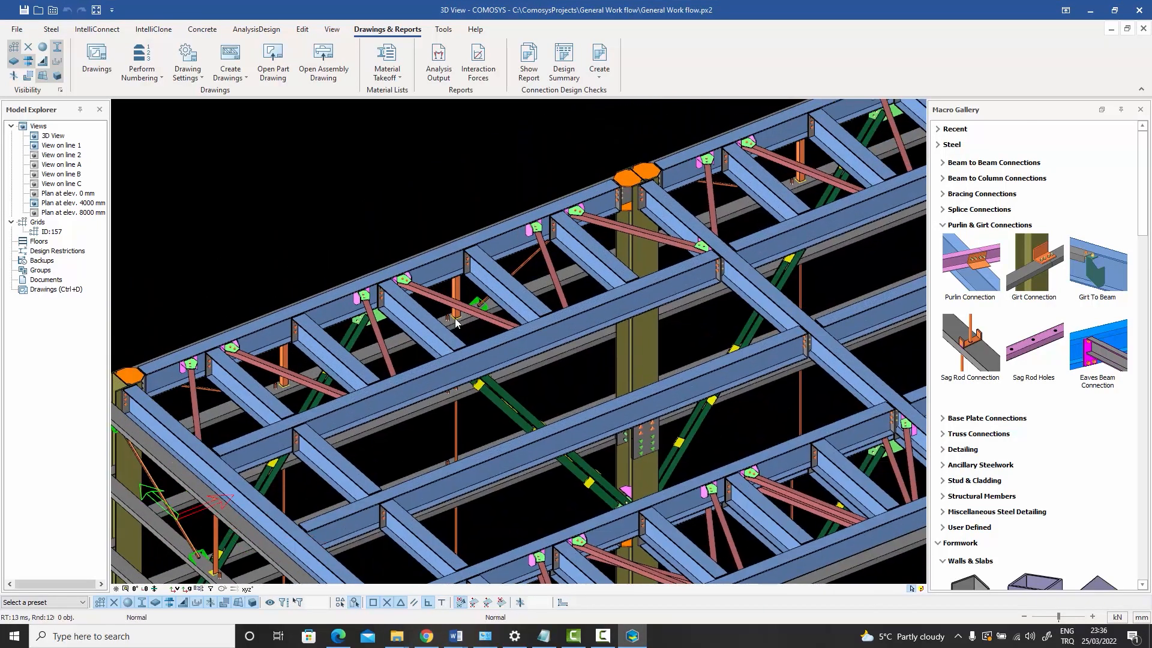
{"action": "double_click", "coordinate": [435, 271]}
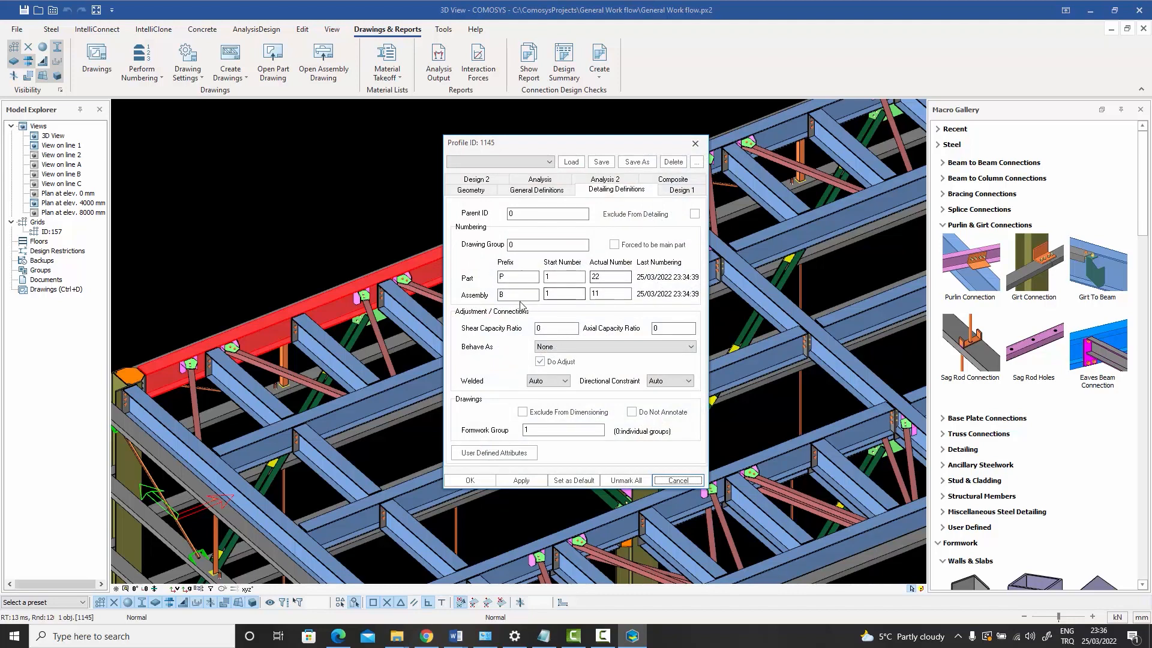
{"action": "left_click", "coordinate": [597, 291]}
{"action": "left_click", "coordinate": [694, 143]}
{"action": "left_click", "coordinate": [424, 186]}
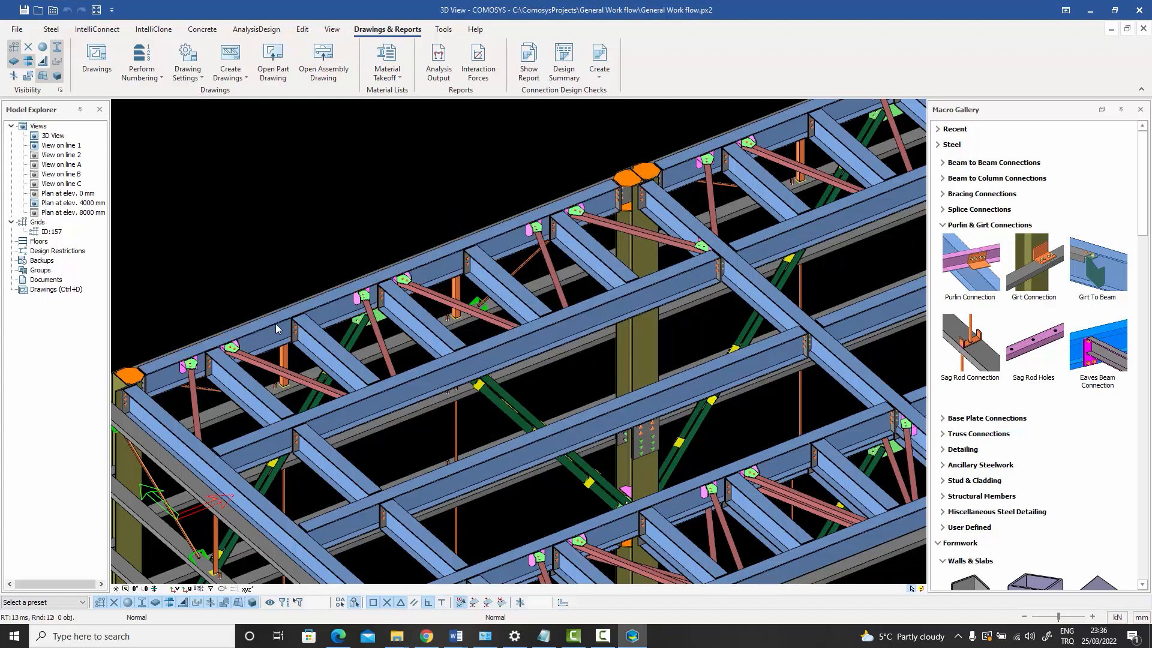
Step: Select the whole assembly of the long roof edge beam and show only that assembly
{"action": "left_click", "coordinate": [329, 309]}
{"action": "right_click", "coordinate": [329, 307]}
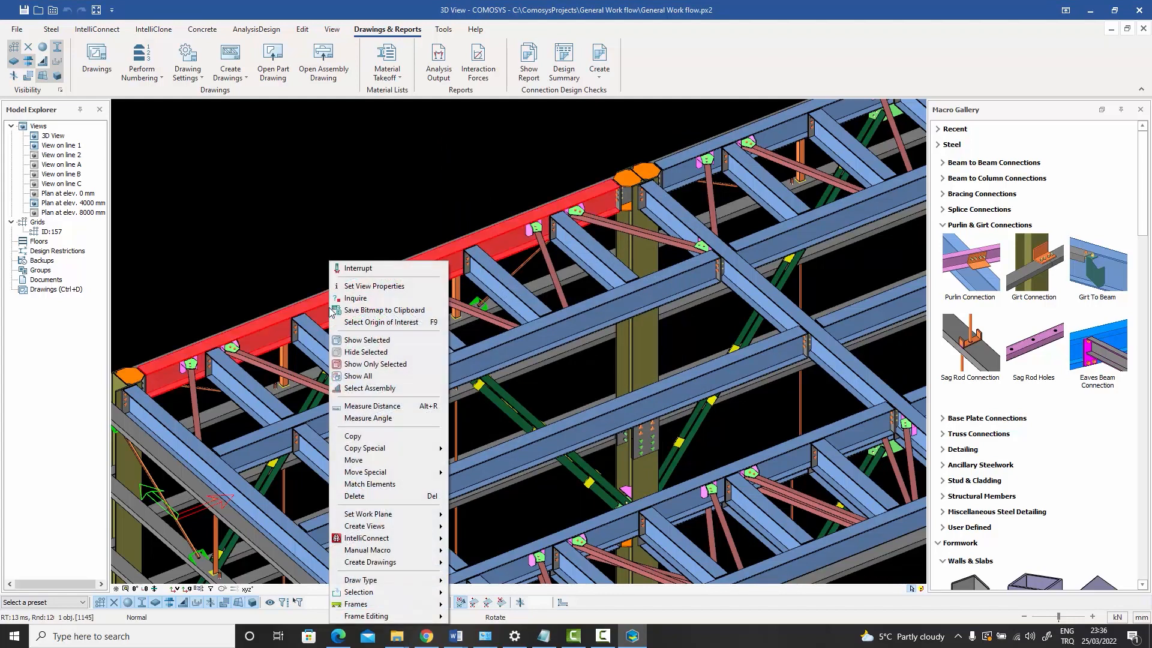
{"action": "left_click", "coordinate": [359, 387]}
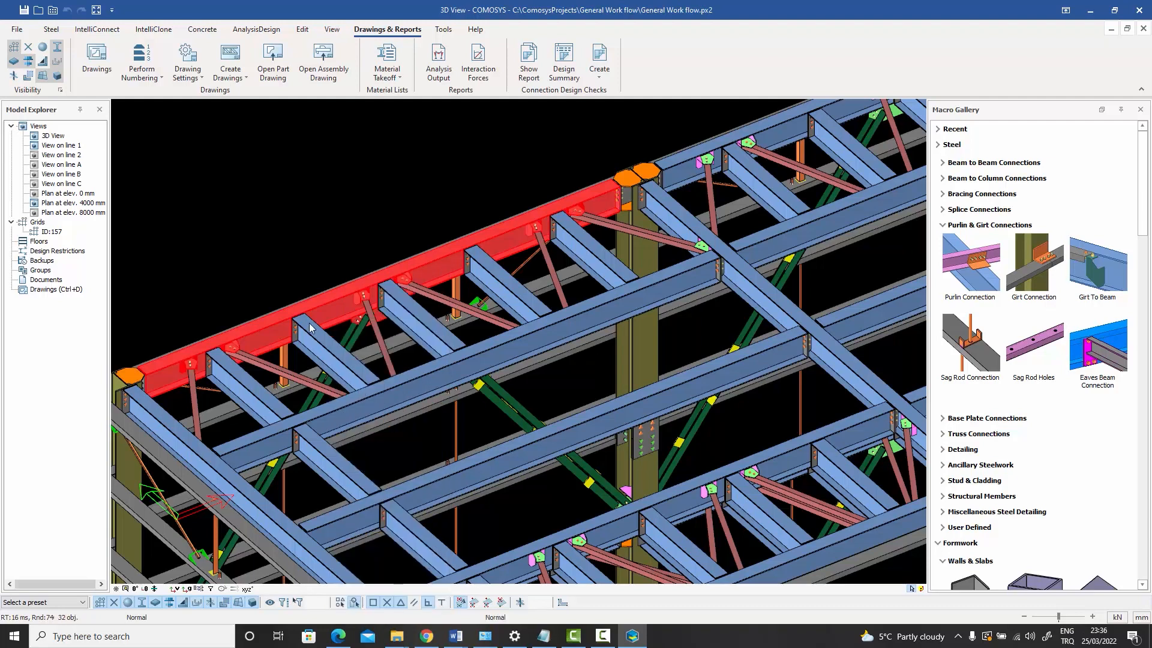
{"action": "scroll", "coordinate": [366, 294], "scroll_direction": "up", "scroll_amount": 3}
{"action": "middle_click_drag", "start_coordinate": [366, 294], "coordinate": [384, 191]}
{"action": "right_click", "coordinate": [384, 192]}
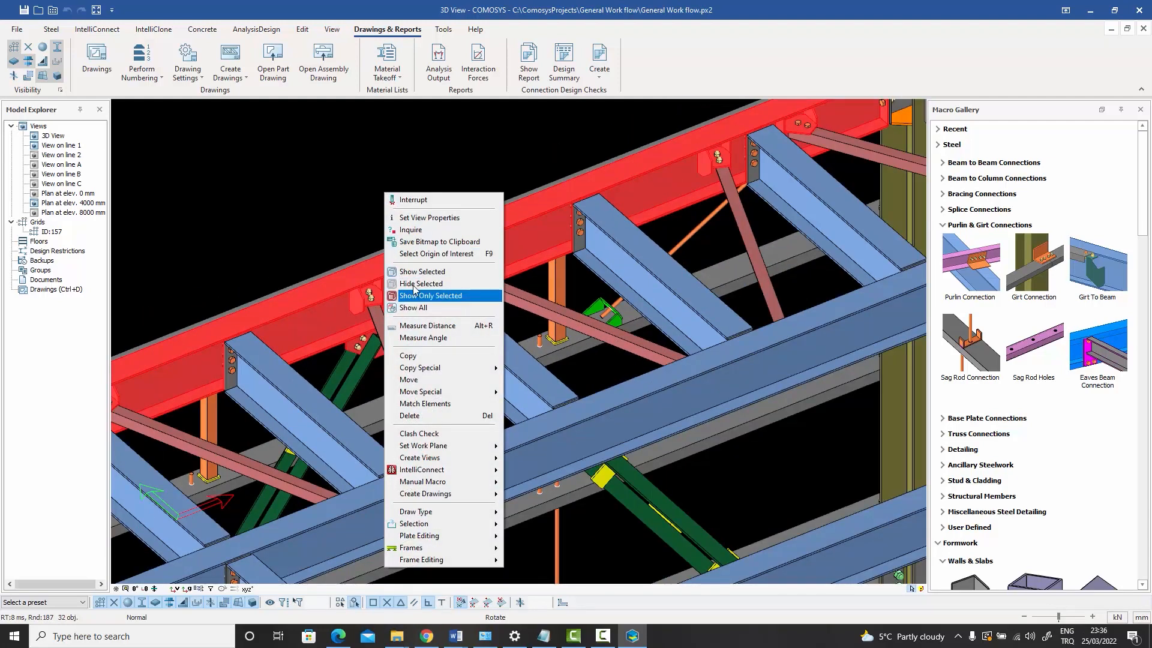
{"action": "left_click", "coordinate": [414, 295]}
Step: Examine the isolated assembly's attached plates and check the main beam's part and assembly prefixes and numbers
{"action": "scroll", "coordinate": [524, 251], "scroll_direction": "down", "scroll_amount": 4}
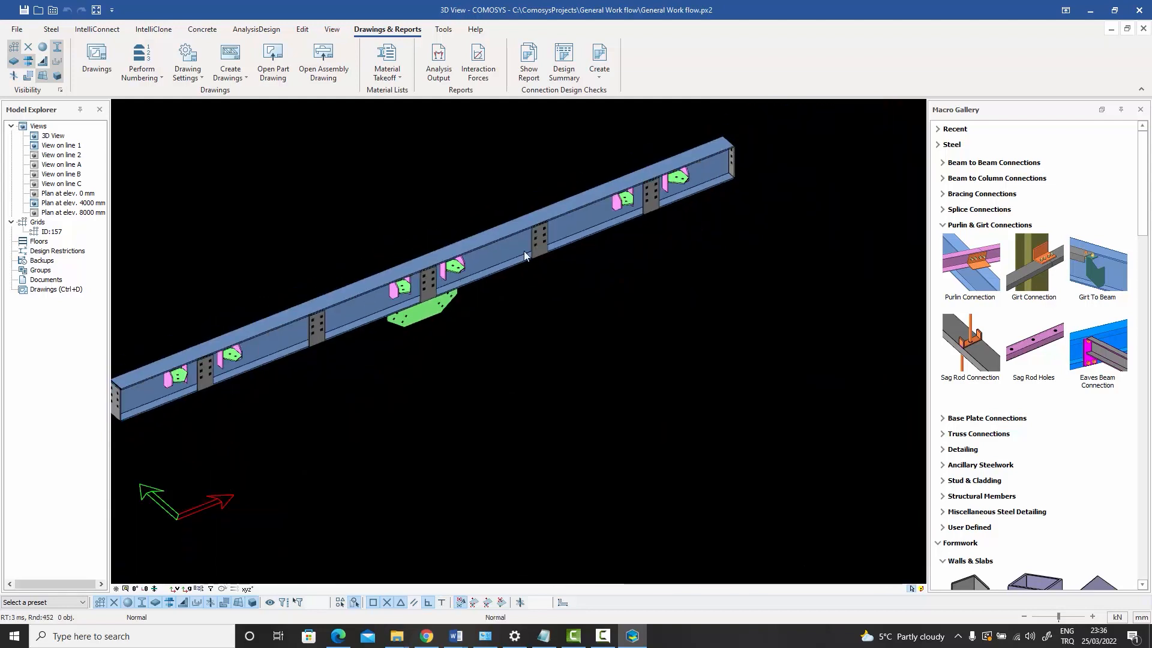
{"action": "scroll", "coordinate": [548, 269], "scroll_direction": "up", "scroll_amount": 5}
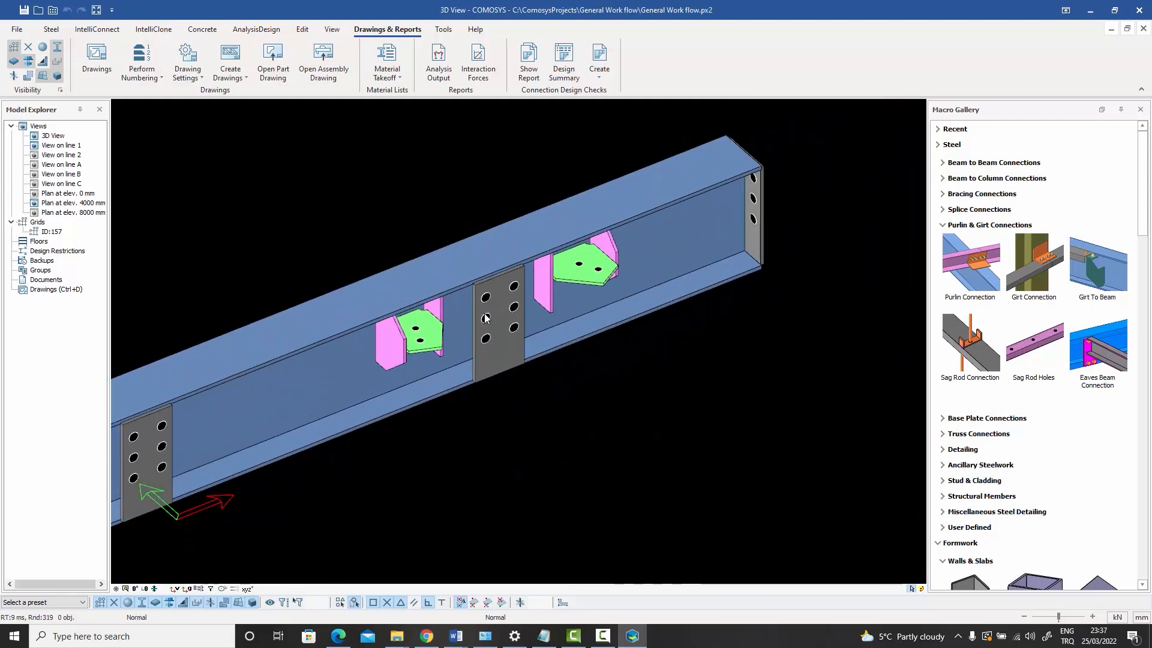
{"action": "scroll", "coordinate": [475, 316], "scroll_direction": "down", "scroll_amount": 2}
{"action": "middle_click_drag", "start_coordinate": [504, 302], "coordinate": [599, 254]}
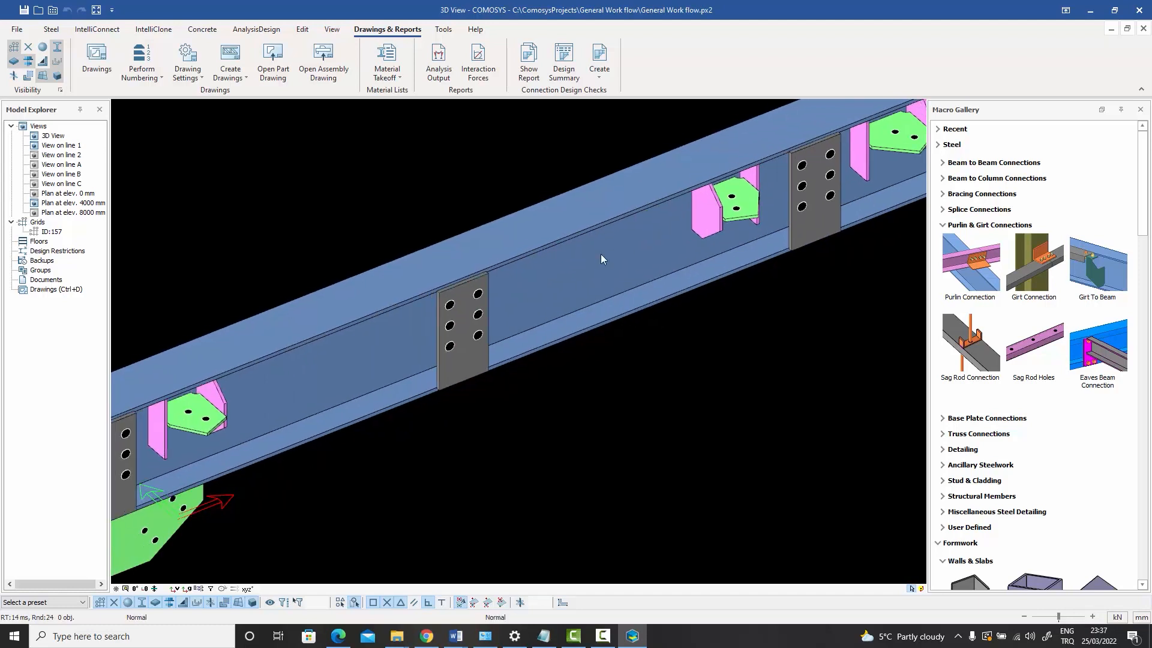
{"action": "middle_click_drag", "start_coordinate": [509, 298], "coordinate": [282, 398]}
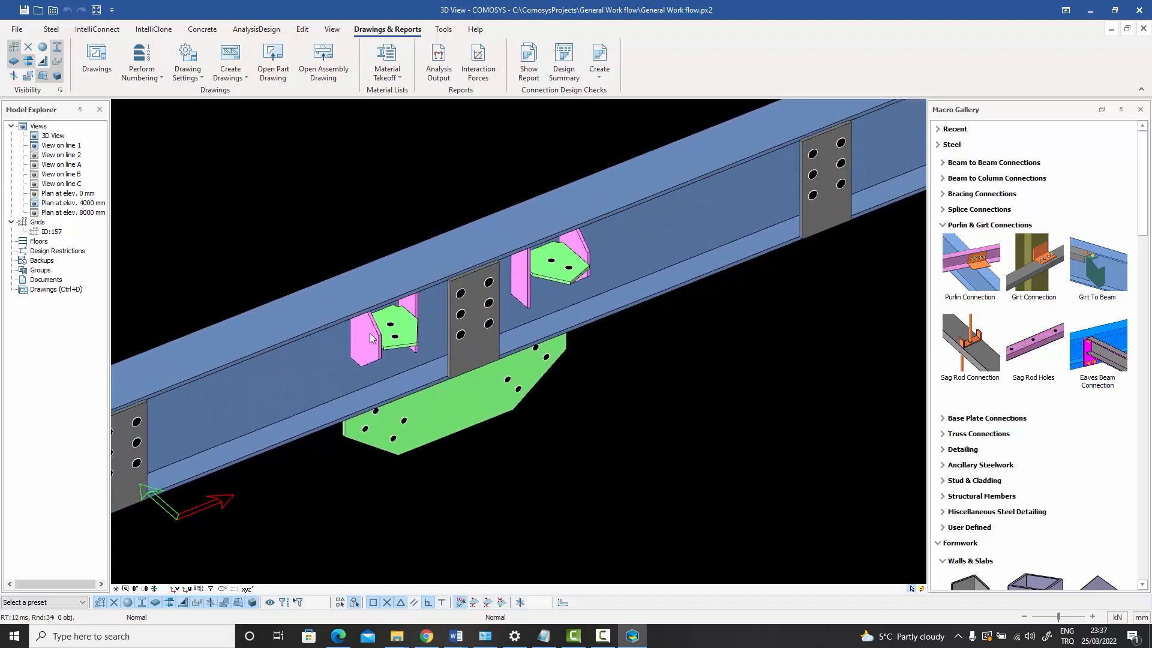
{"action": "double_click", "coordinate": [642, 232]}
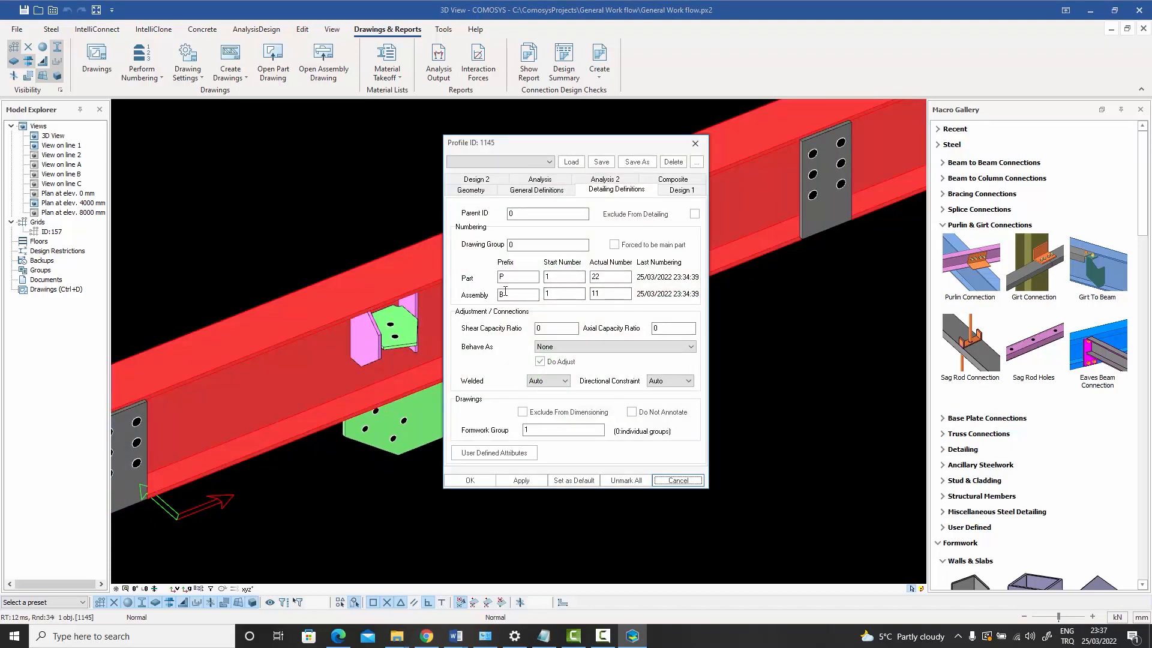
{"action": "left_click", "coordinate": [673, 480]}
{"action": "left_click", "coordinate": [710, 441]}
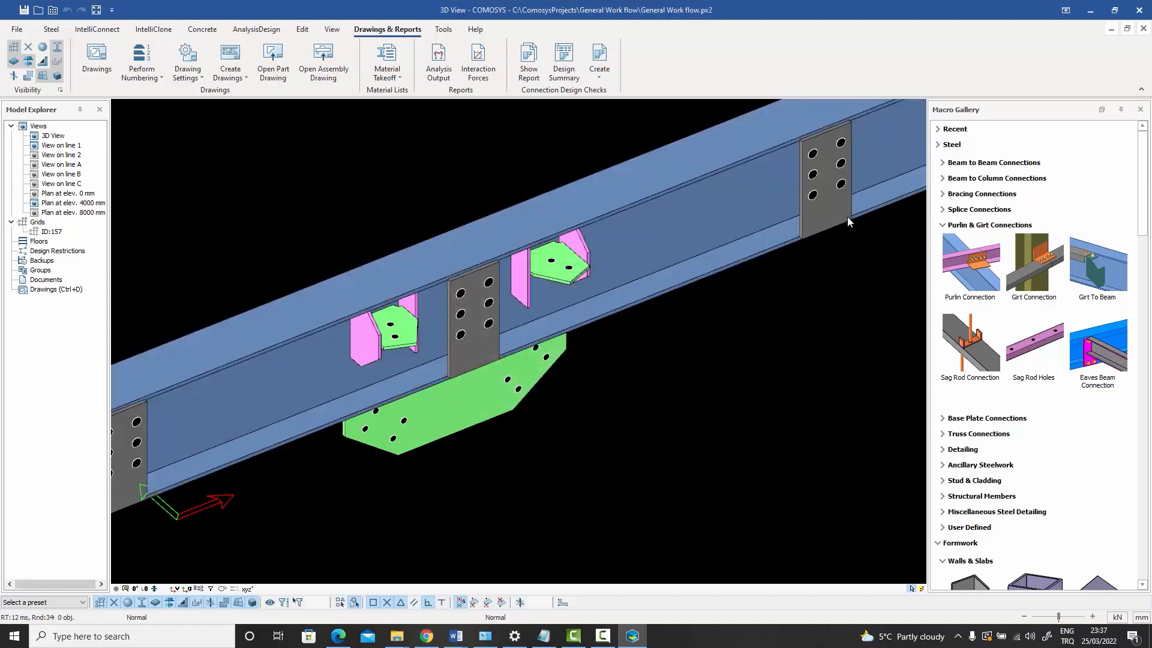
Step: Check the detailing numbers of a grey bolted end plate and the large green gusset plate under the beam
{"action": "double_click", "coordinate": [816, 214]}
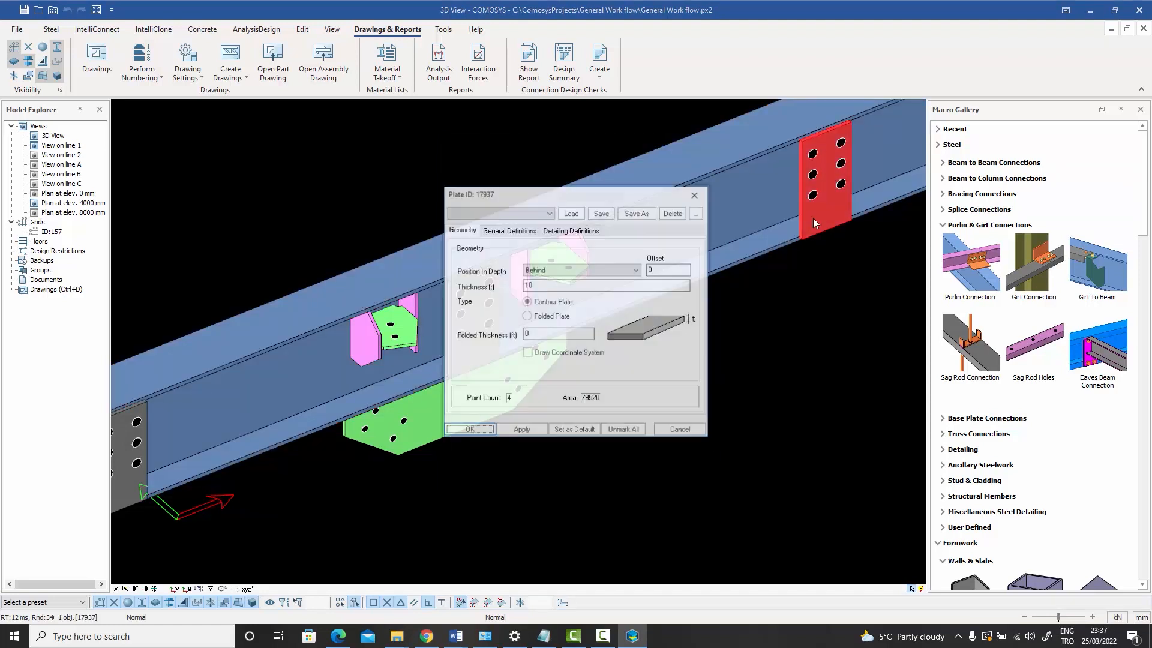
{"action": "left_click", "coordinate": [515, 230]}
{"action": "left_click", "coordinate": [568, 233]}
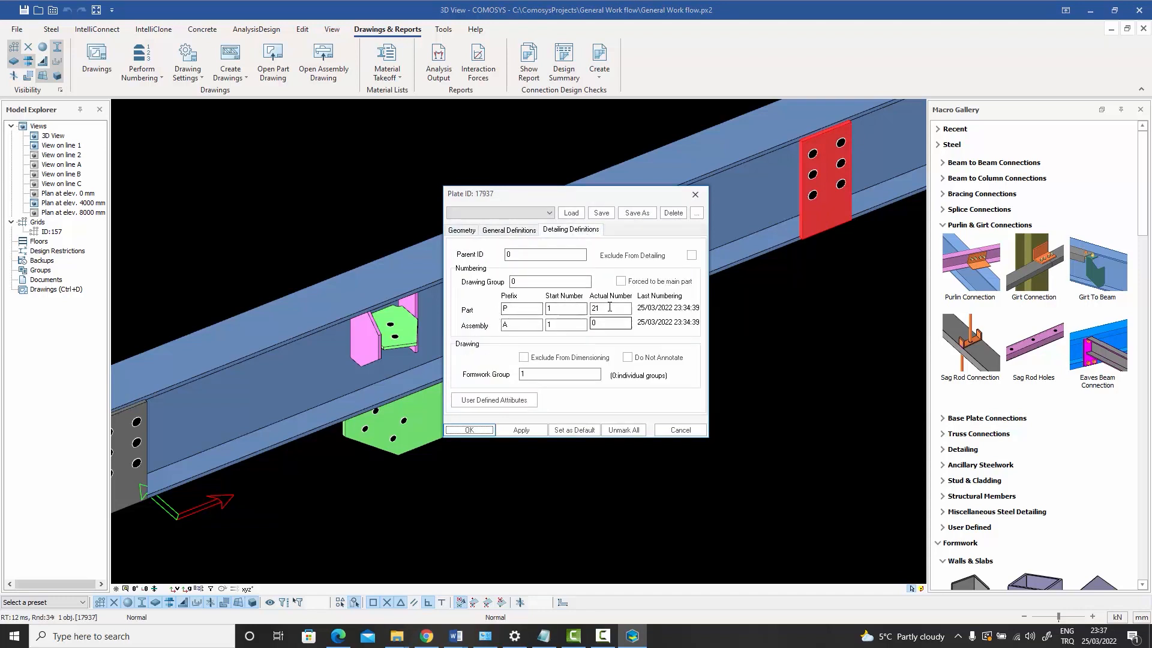
{"action": "left_click", "coordinate": [680, 430]}
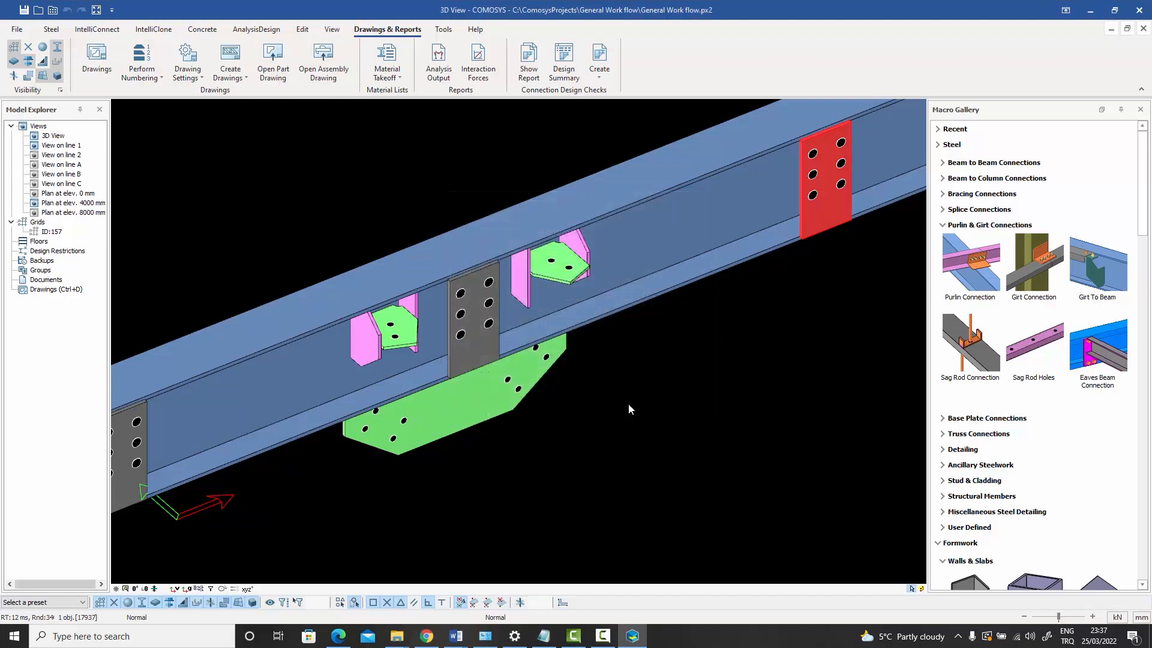
{"action": "double_click", "coordinate": [461, 402]}
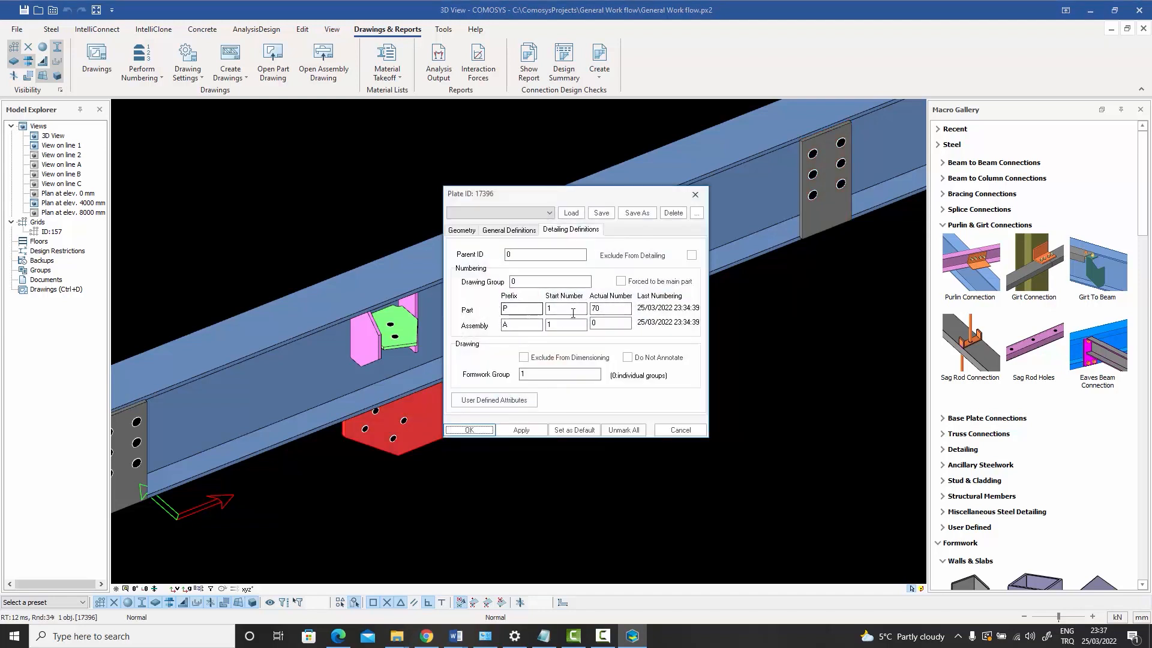
{"action": "left_click", "coordinate": [680, 430]}
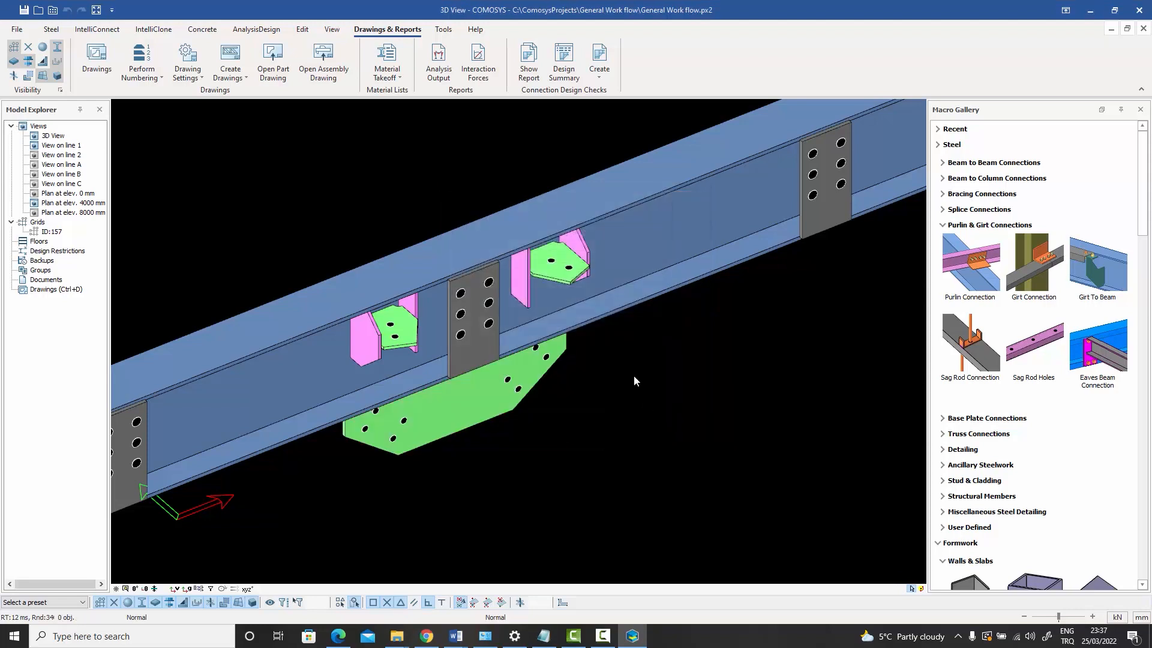
Step: Show all objects of the model again
{"action": "scroll", "coordinate": [634, 376], "scroll_direction": "down", "scroll_amount": 5}
{"action": "right_click", "coordinate": [563, 260]}
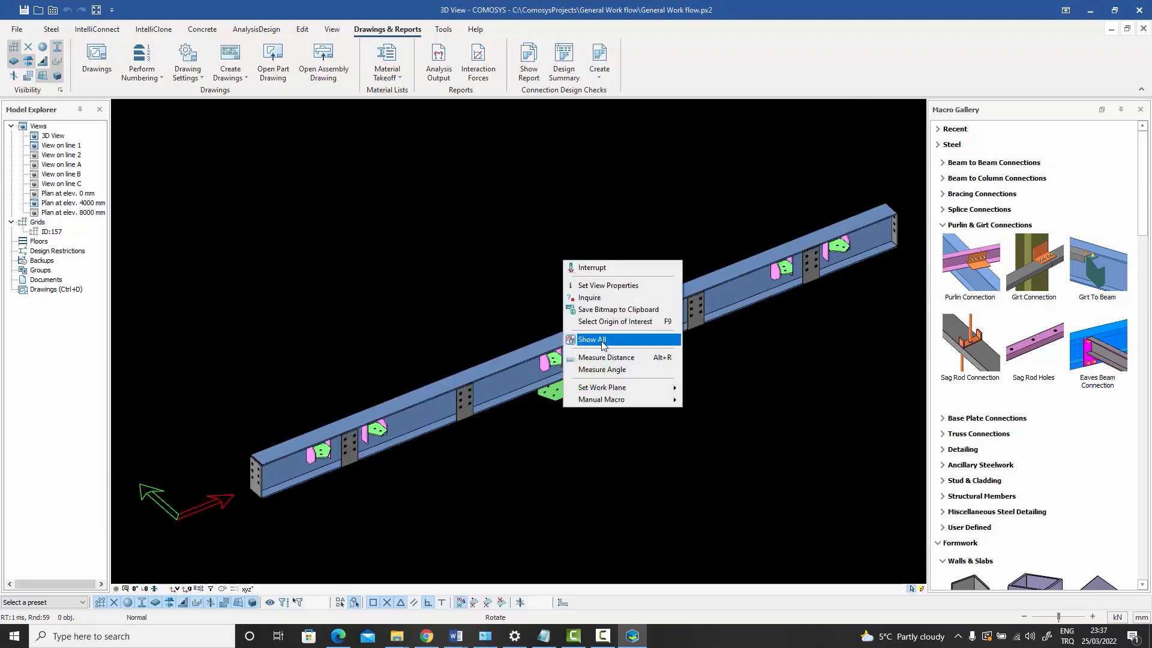
{"action": "left_click", "coordinate": [599, 339]}
Step: Check the part and assembly numbering of the short secondary roof beam nearest the middle column
{"action": "middle_click_drag", "start_coordinate": [664, 318], "coordinate": [389, 262]}
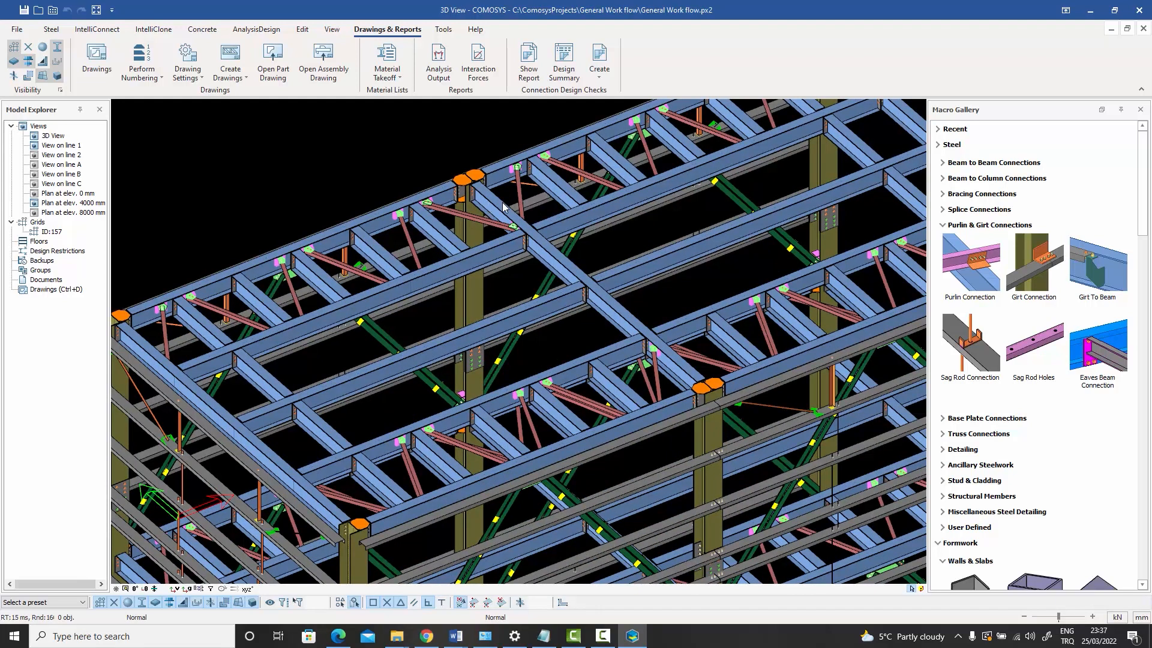
{"action": "left_click", "coordinate": [440, 240]}
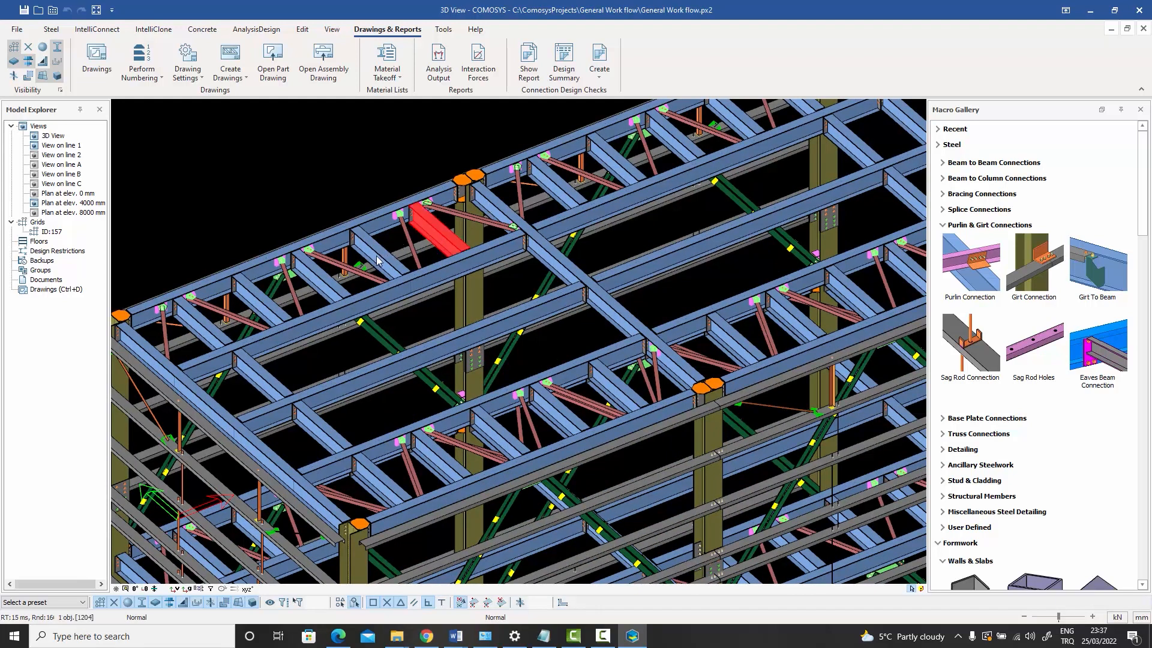
{"action": "scroll", "coordinate": [376, 259], "scroll_direction": "up", "scroll_amount": 5}
{"action": "key", "text": "Escape"}
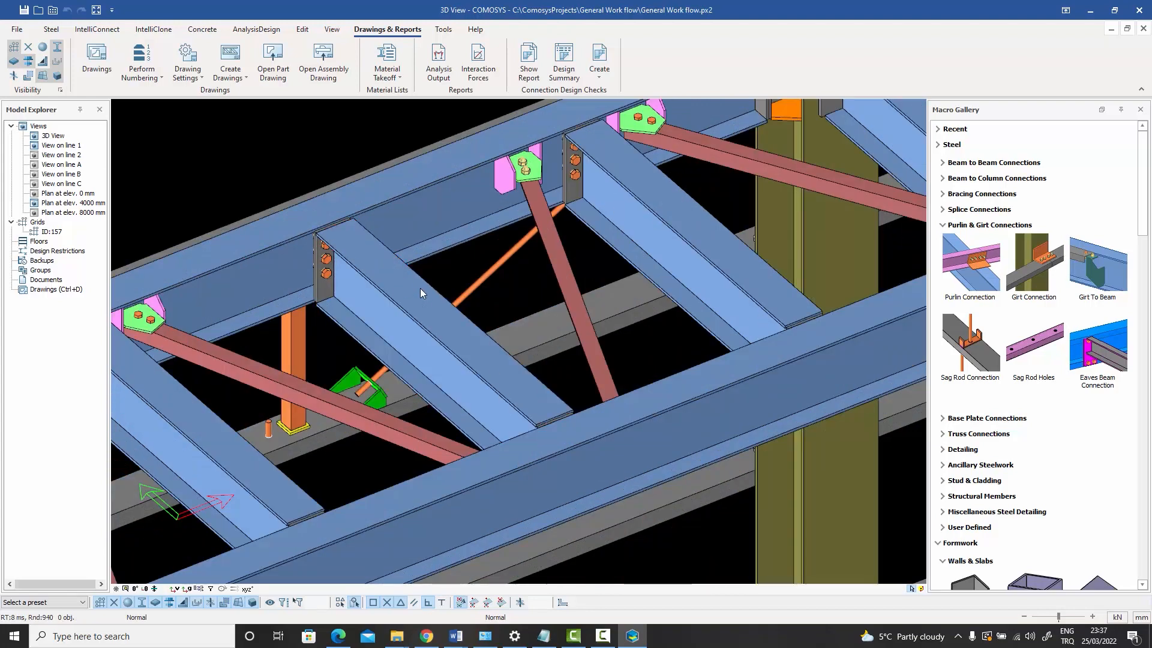
{"action": "scroll", "coordinate": [421, 289], "scroll_direction": "down", "scroll_amount": 1}
{"action": "double_click", "coordinate": [640, 254]}
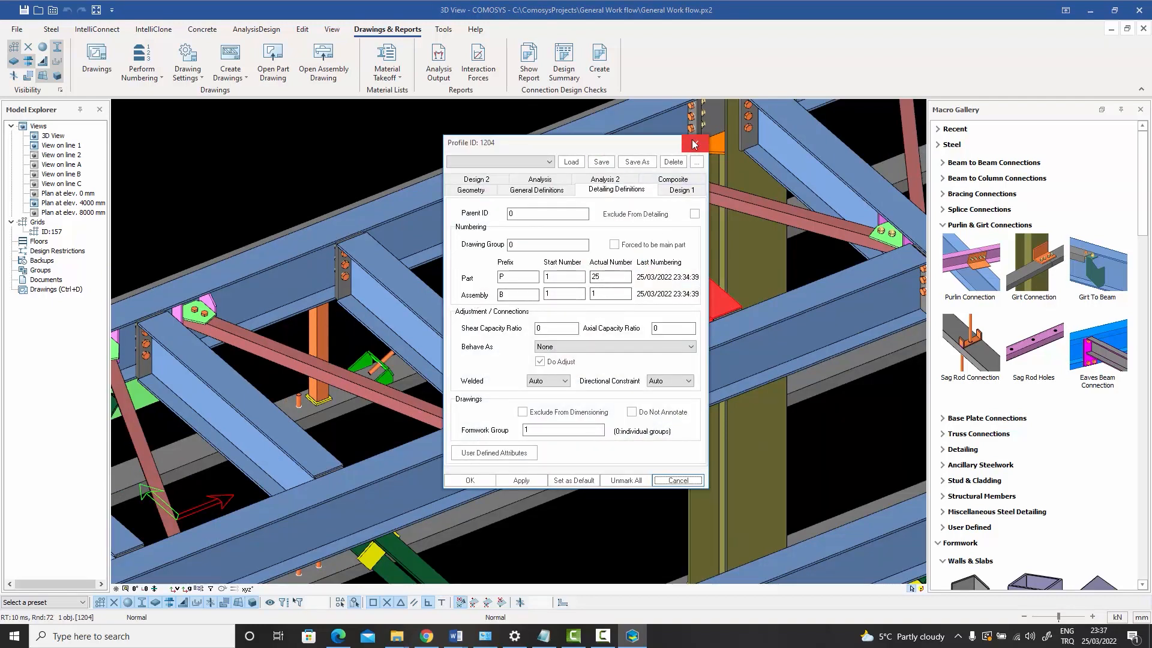
{"action": "key", "text": "Escape"}
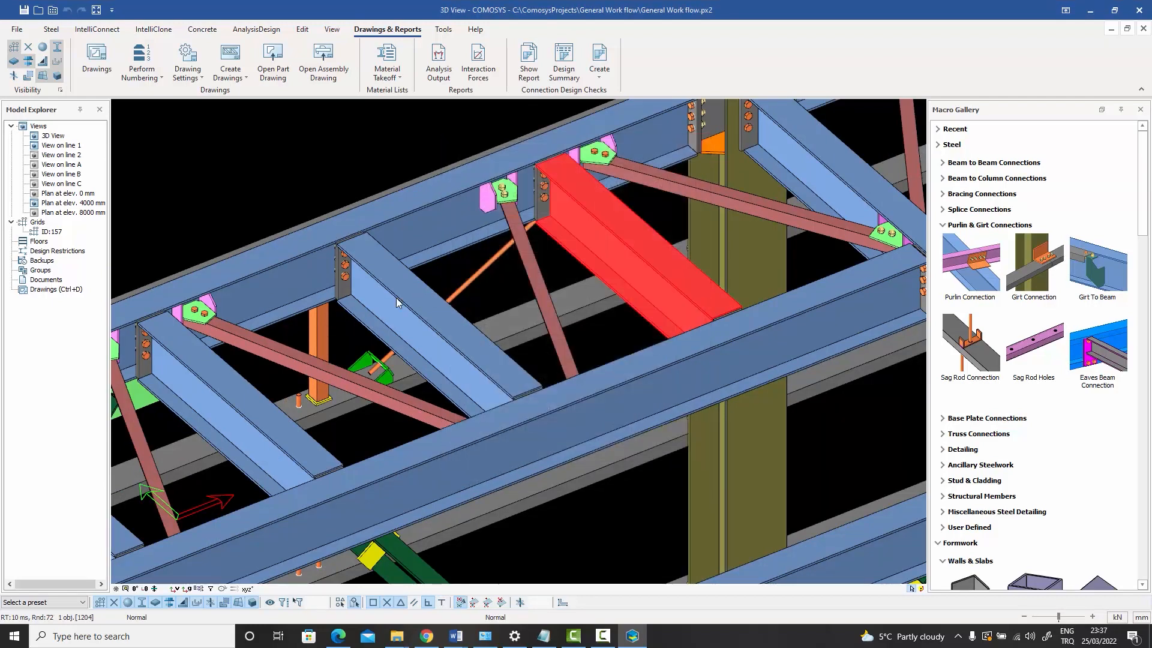
Step: Check the part and assembly numbering of the next two secondary roof beams along the same edge beam
{"action": "double_click", "coordinate": [435, 323]}
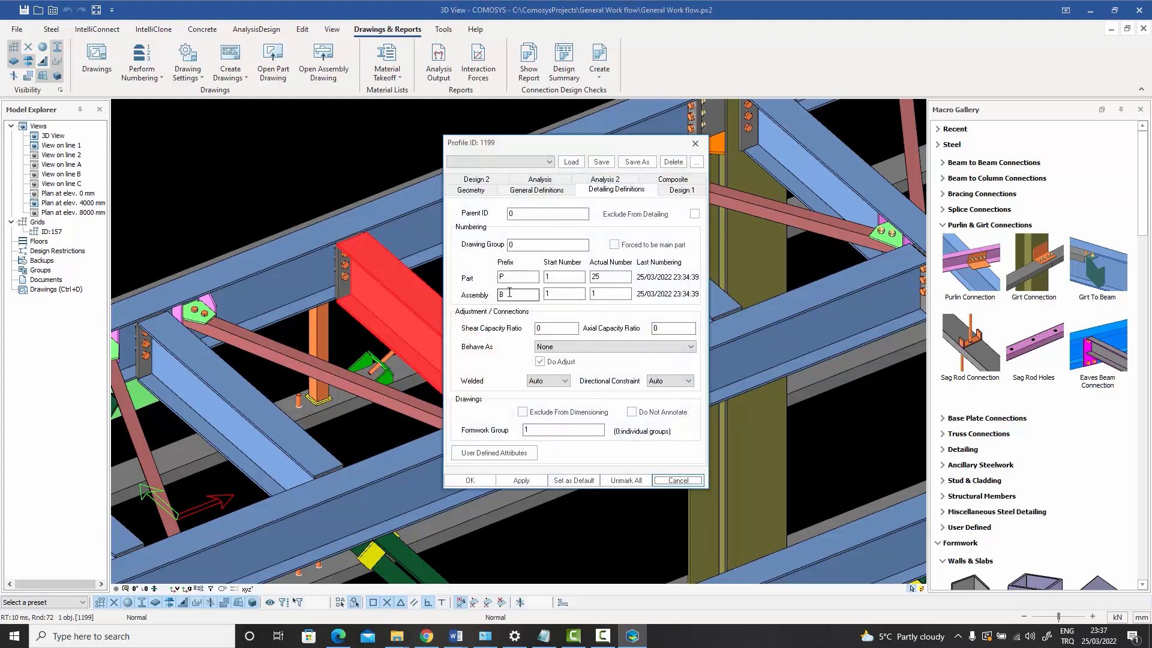
{"action": "left_click", "coordinate": [696, 143]}
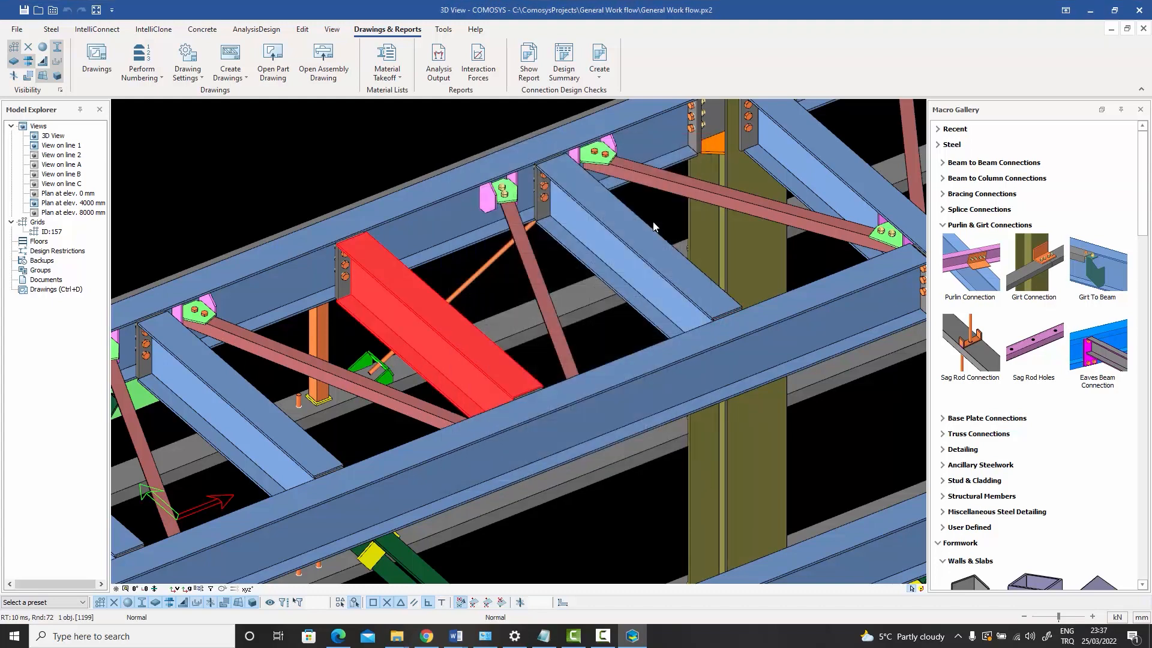
{"action": "scroll", "coordinate": [652, 229], "scroll_direction": "down", "scroll_amount": 3}
{"action": "scroll", "coordinate": [451, 298], "scroll_direction": "up", "scroll_amount": 3}
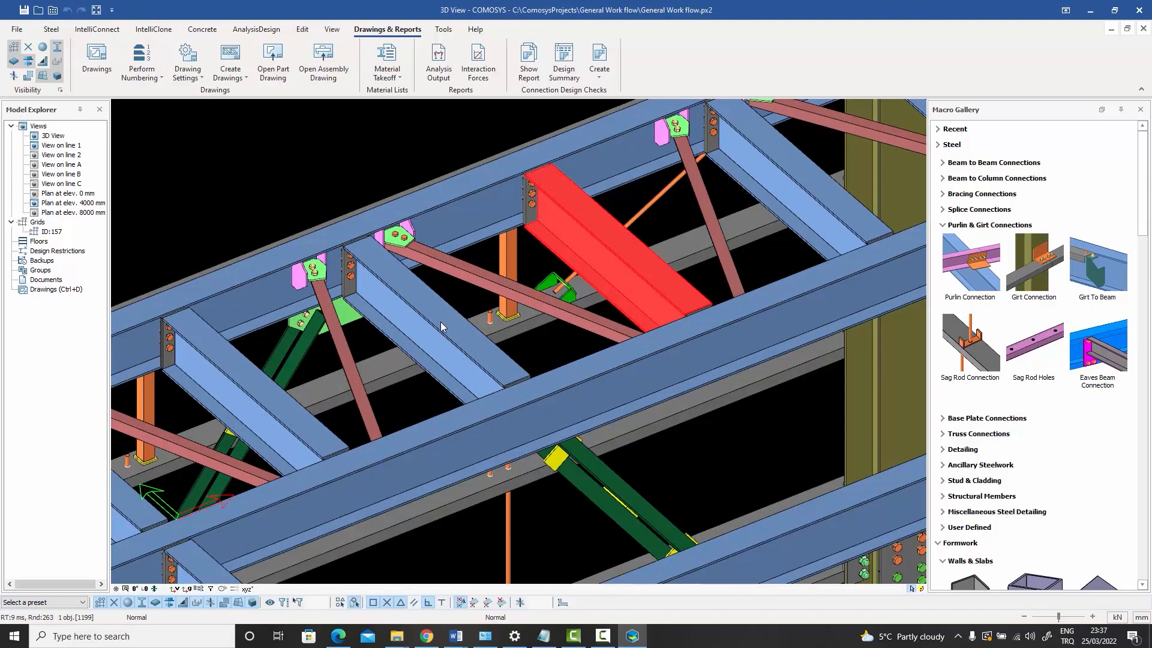
{"action": "double_click", "coordinate": [448, 321]}
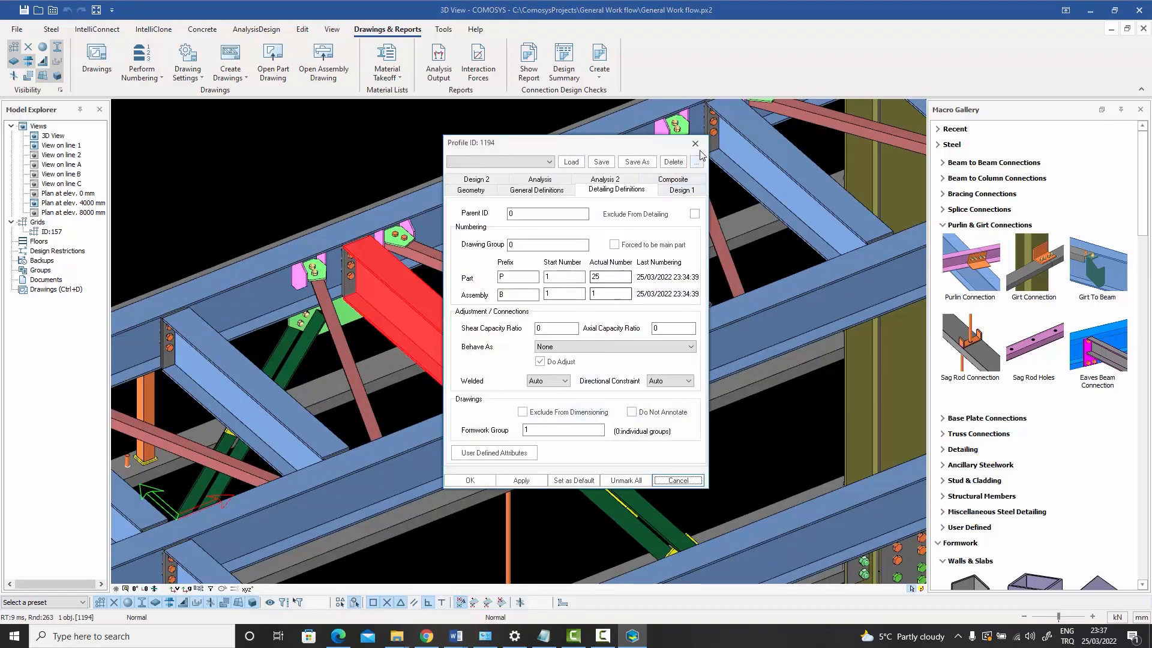
{"action": "left_click", "coordinate": [693, 146]}
{"action": "scroll", "coordinate": [355, 161], "scroll_direction": "down", "scroll_amount": 6}
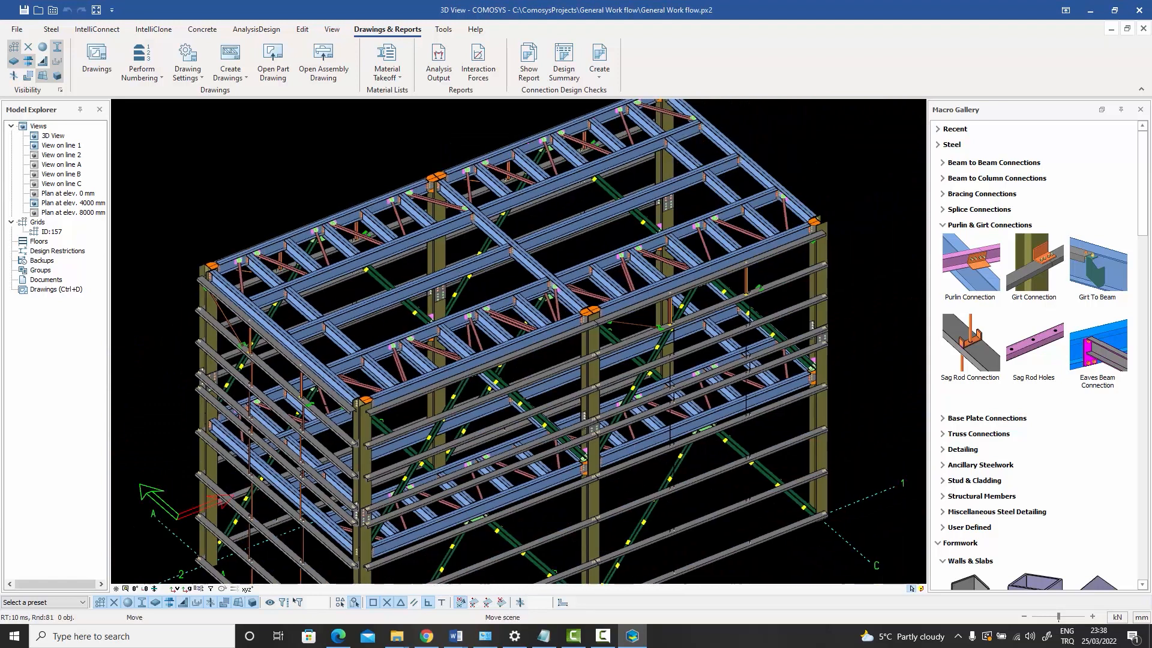
{"action": "middle_click_drag", "start_coordinate": [433, 252], "coordinate": [398, 262]}
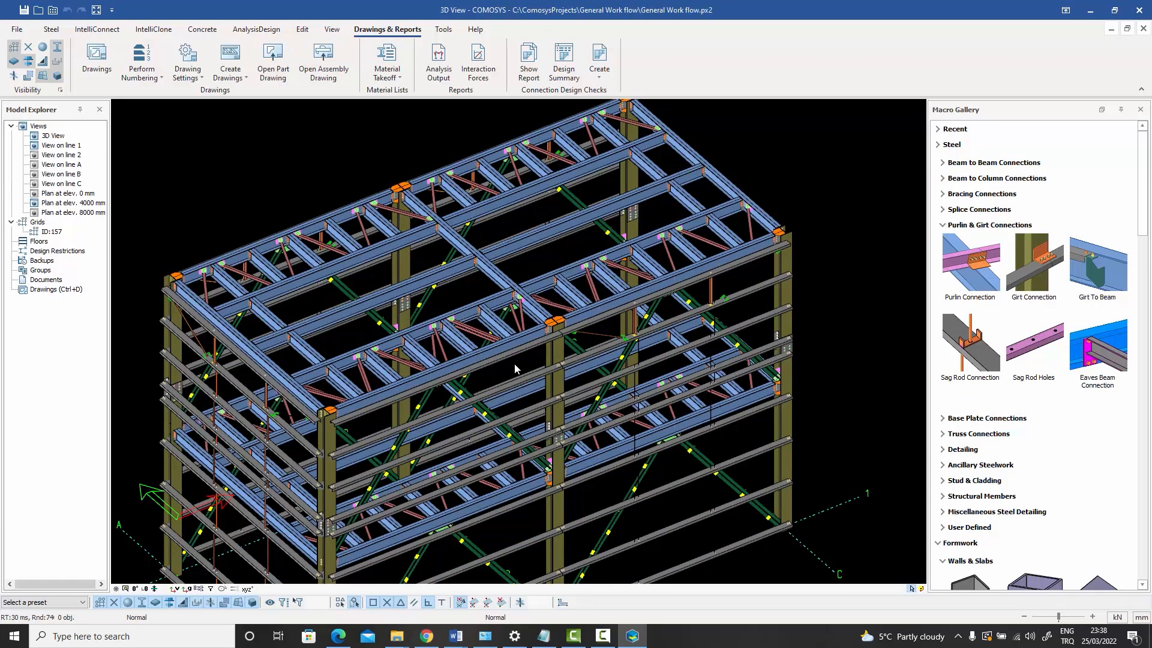
{"action": "scroll", "coordinate": [474, 364], "scroll_direction": "up", "scroll_amount": 1}
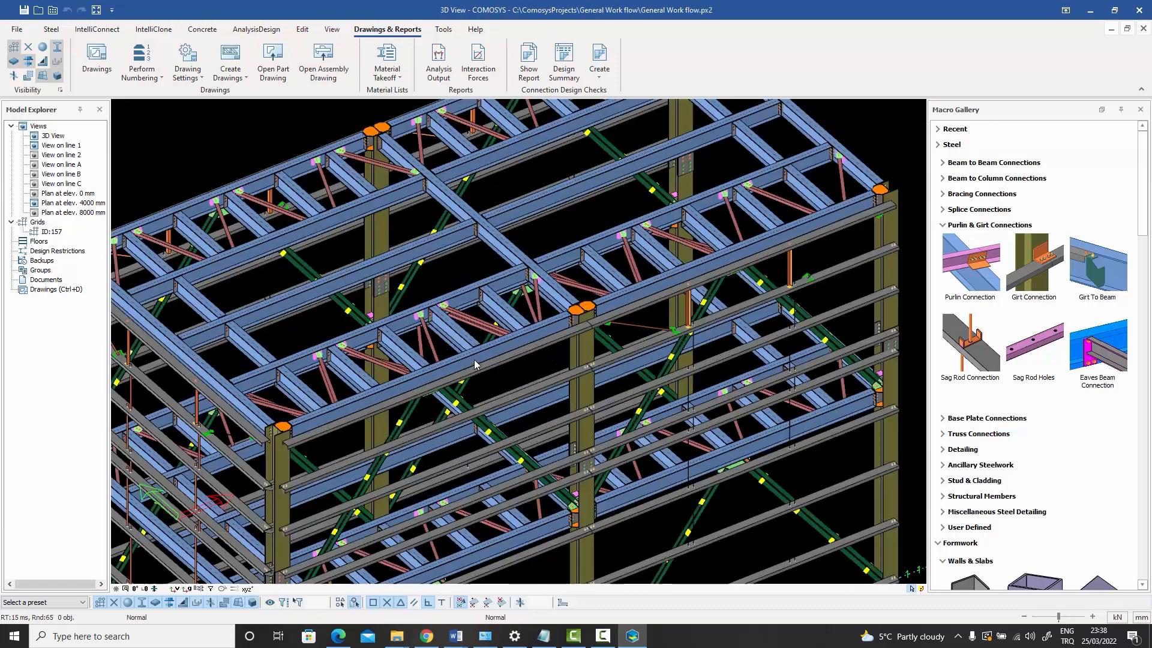
{"action": "scroll", "coordinate": [475, 364], "scroll_direction": "down", "scroll_amount": 1}
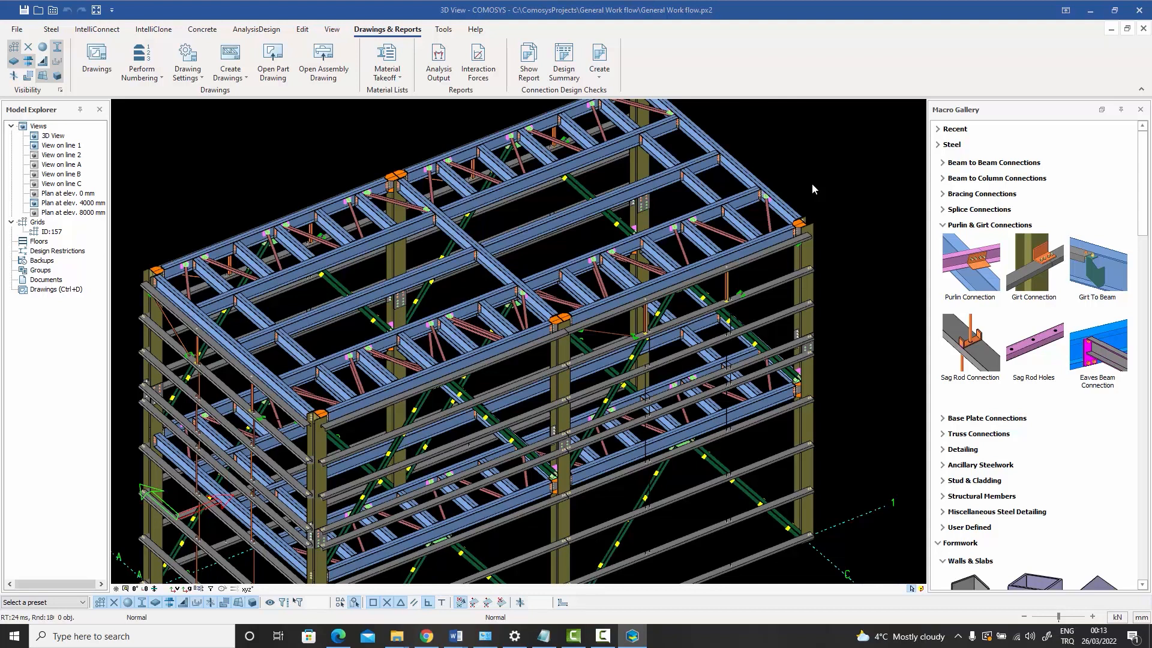
{"action": "middle_click_drag", "start_coordinate": [813, 189], "coordinate": [827, 198]}
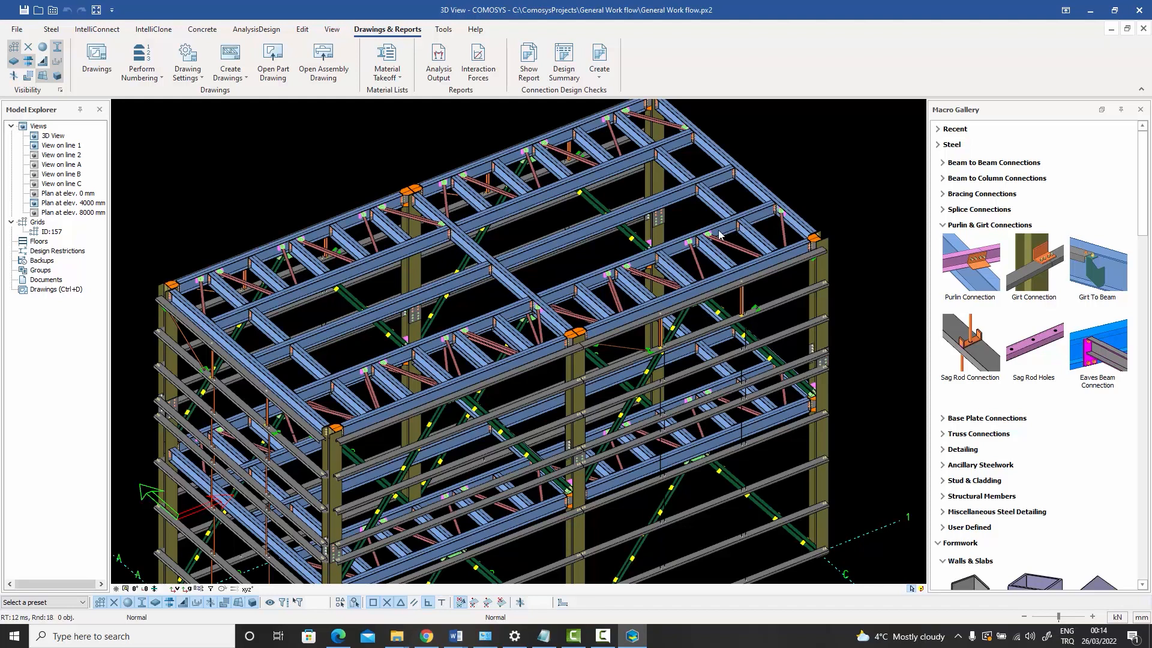
{"action": "middle_click_drag", "start_coordinate": [629, 254], "coordinate": [663, 240]}
{"action": "left_click_drag", "start_coordinate": [466, 257], "coordinate": [239, 170]}
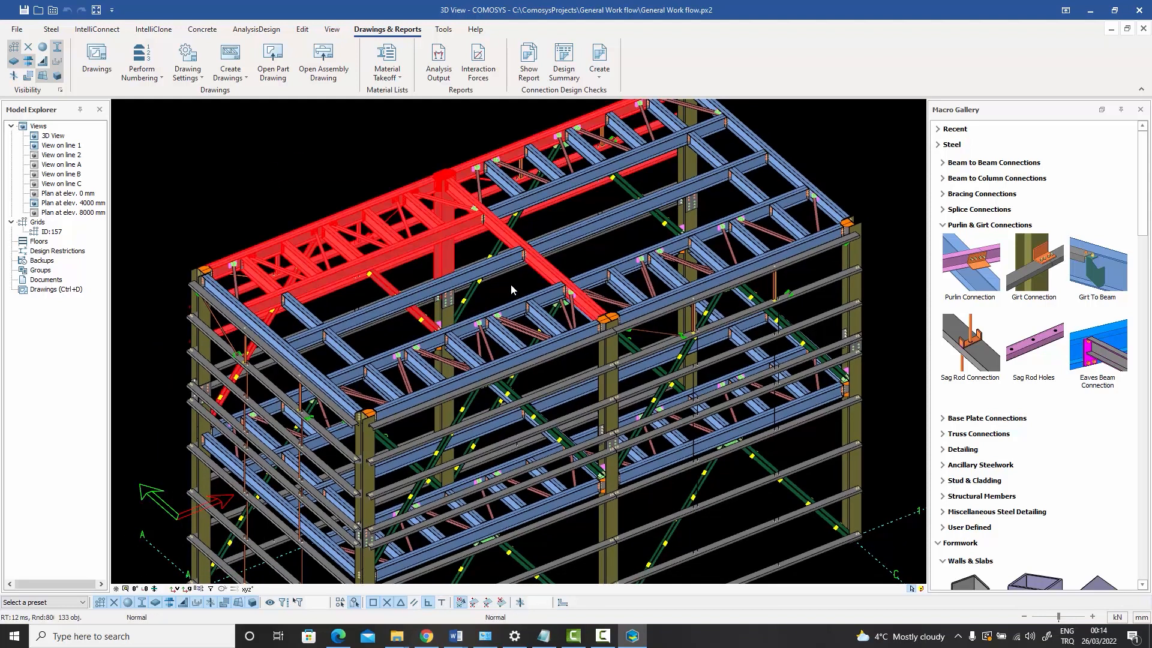
{"action": "right_click", "coordinate": [363, 150]}
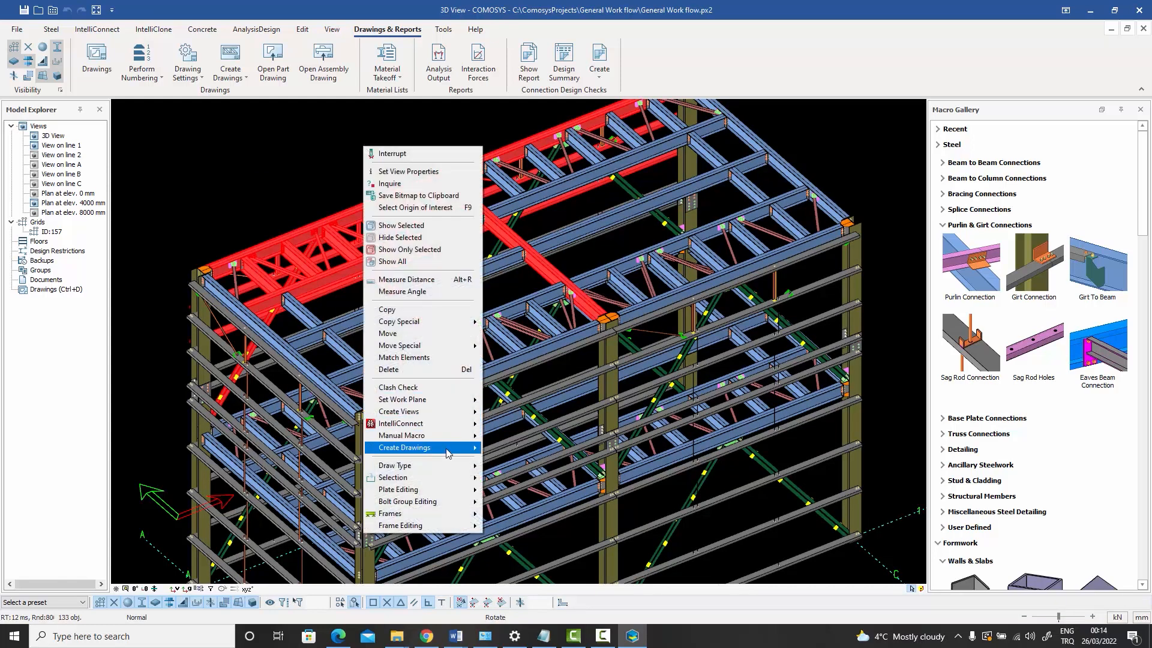
{"action": "mouse_move", "coordinate": [446, 454]}
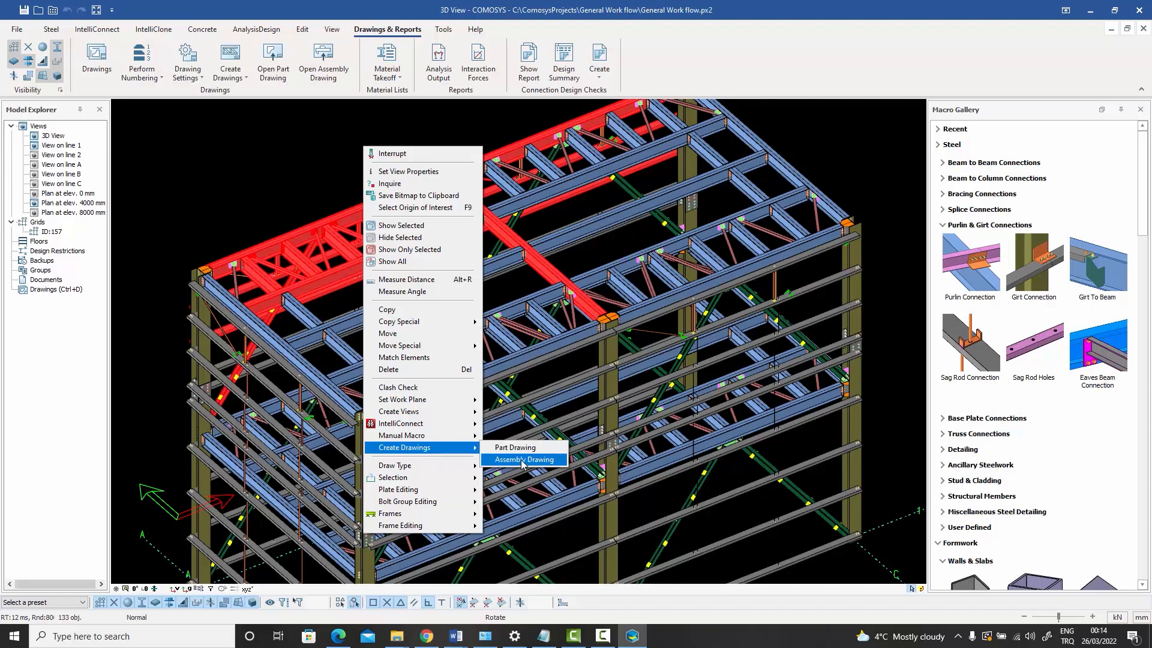
{"action": "left_click", "coordinate": [294, 127]}
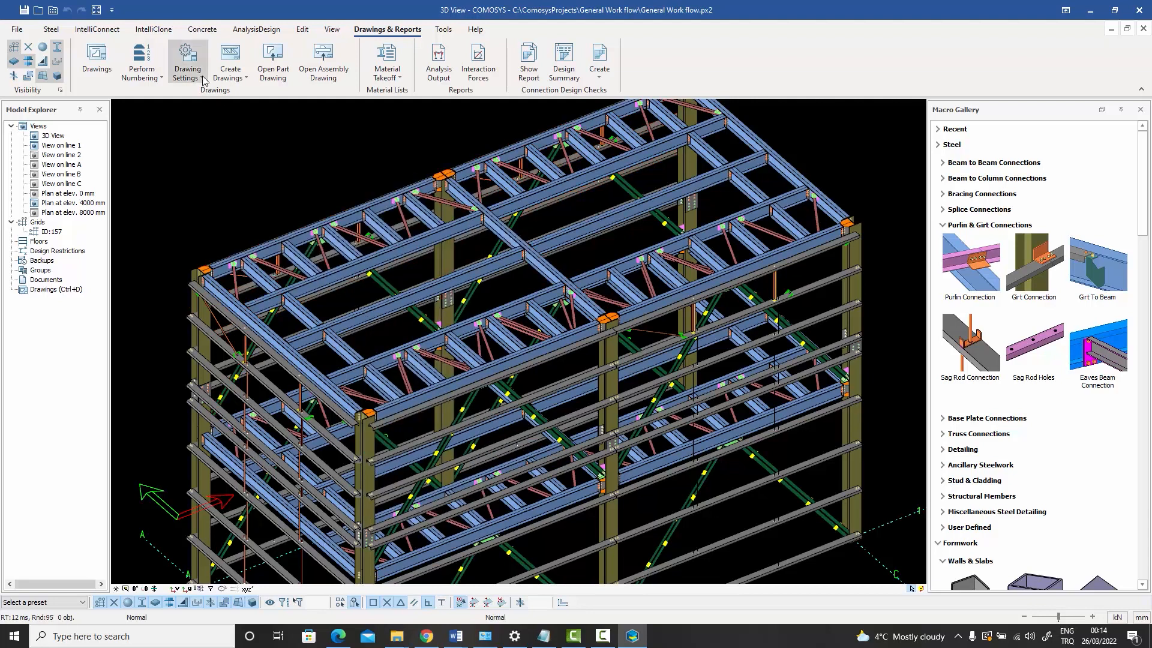
{"action": "left_click", "coordinate": [246, 78]}
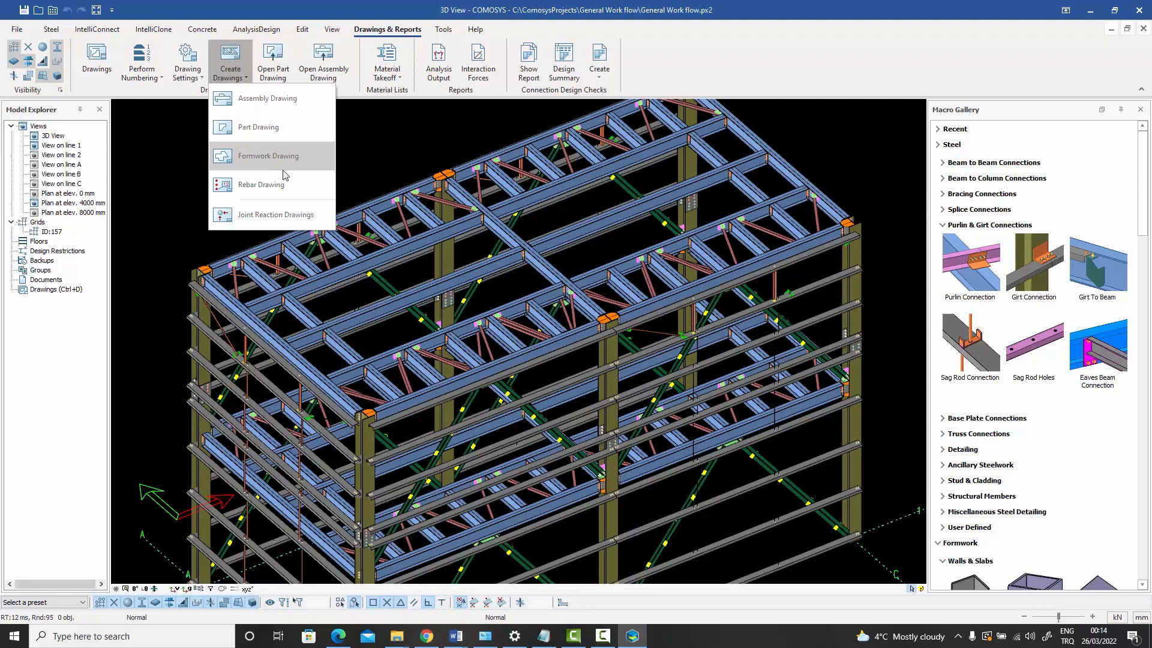
{"action": "left_click", "coordinate": [355, 167]}
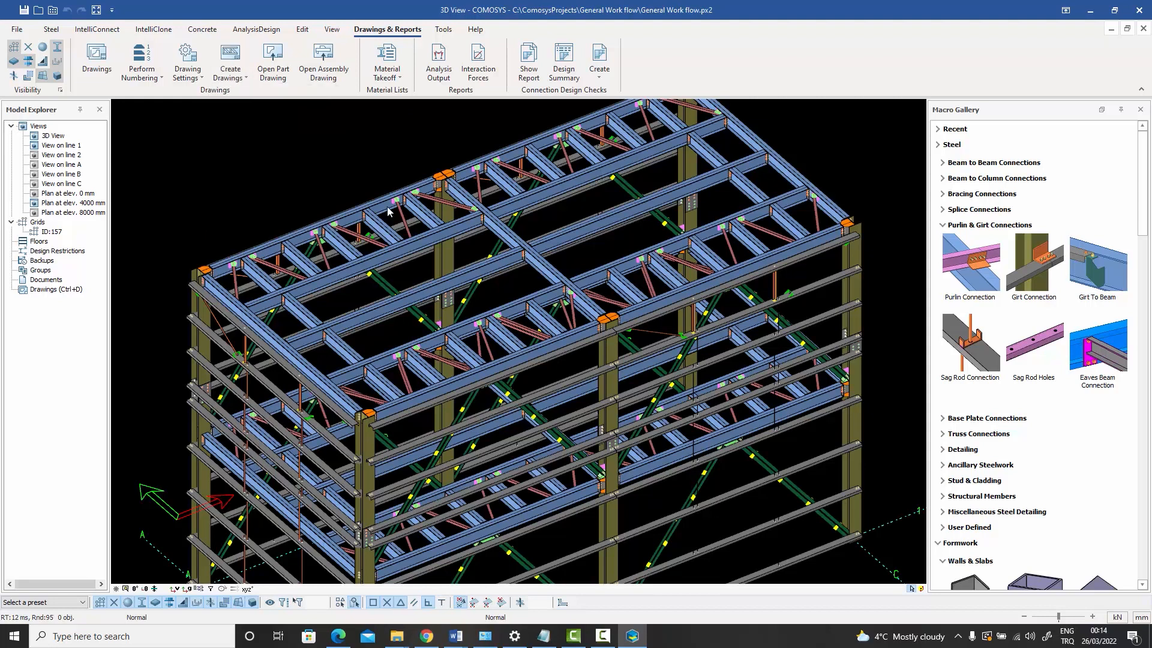
Step: Create assembly drawings for the group of roof members around the far-side truss bay of the steel frame
{"action": "left_click_drag", "start_coordinate": [423, 281], "coordinate": [252, 184]}
{"action": "right_click", "coordinate": [318, 149]}
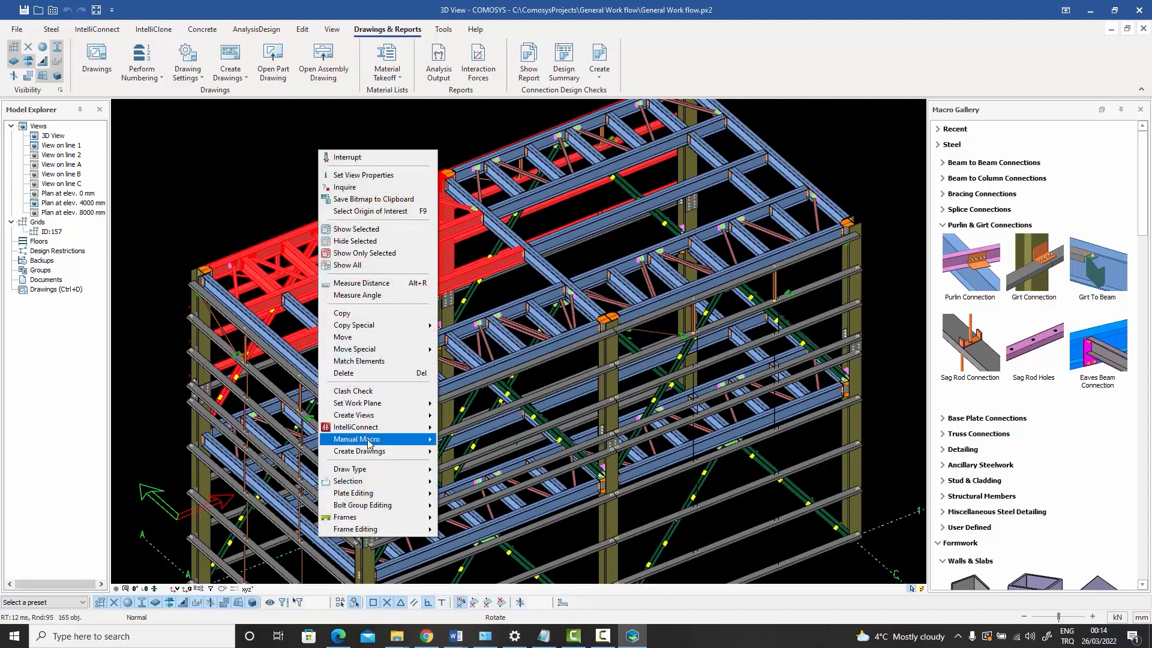
{"action": "mouse_move", "coordinate": [359, 453]}
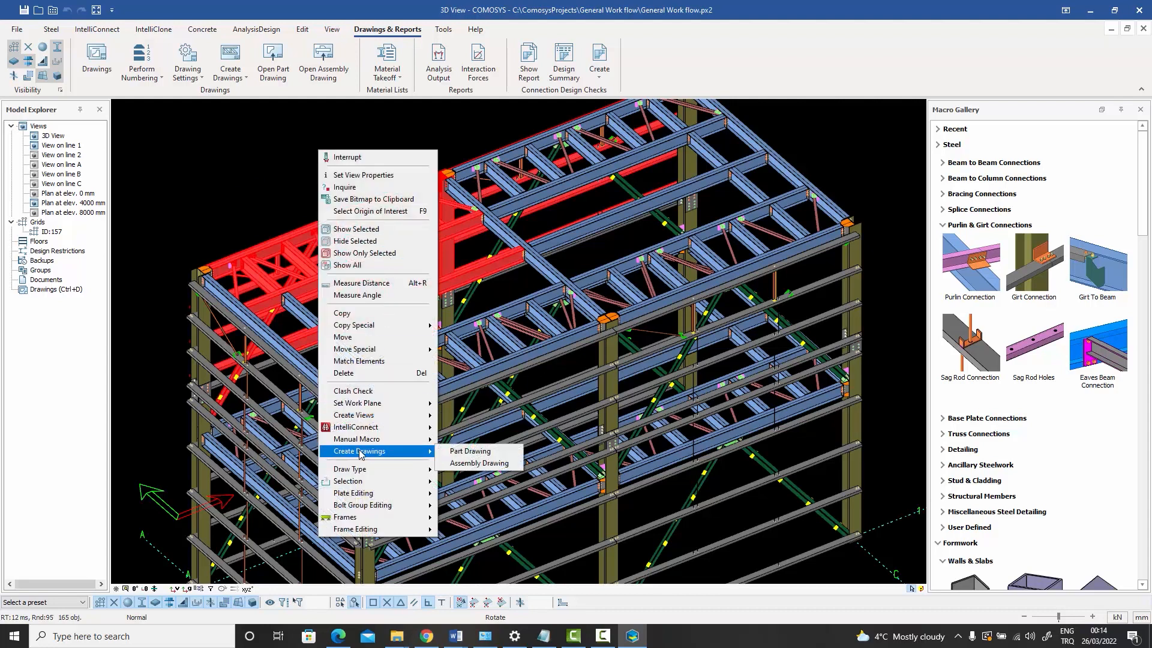
{"action": "left_click", "coordinate": [462, 465]}
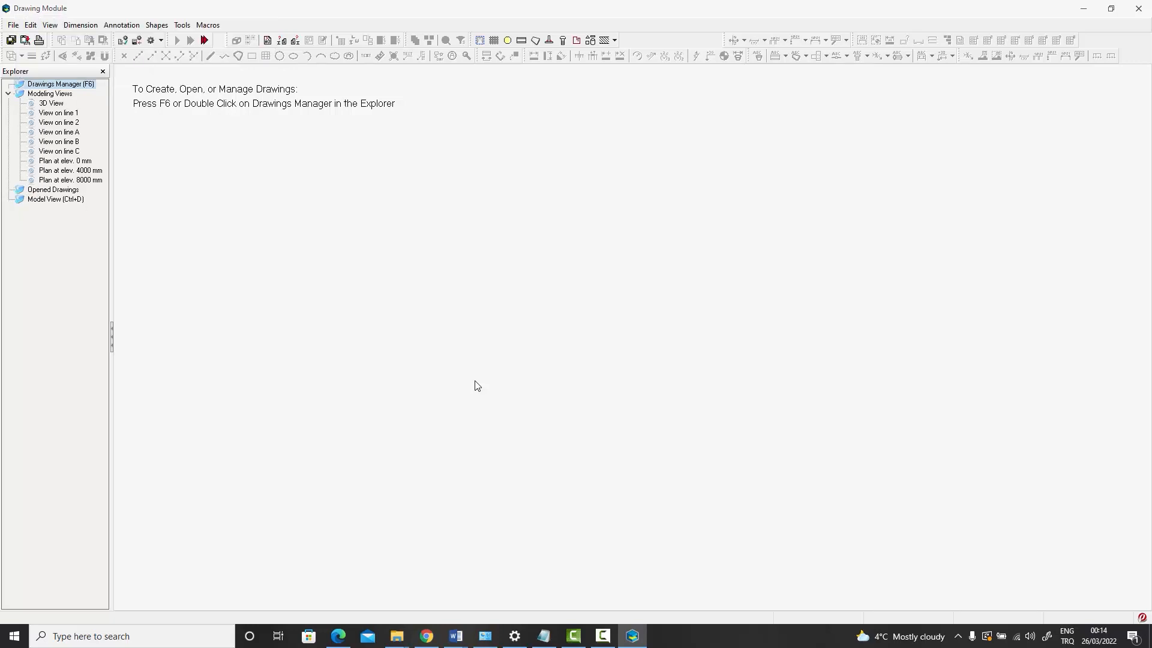
Step: Open drawing 835-156-CE-017 of assembly B/11 from the Drawings Manager and close the manager
{"action": "double_click", "coordinate": [53, 85]}
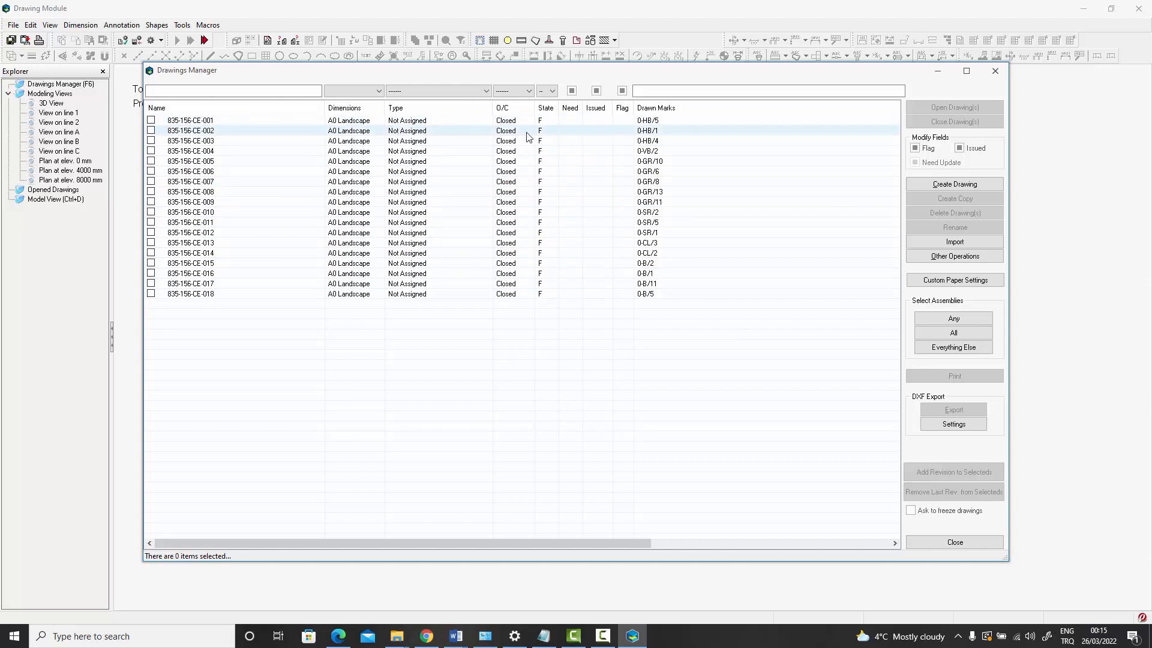
{"action": "double_click", "coordinate": [661, 285]}
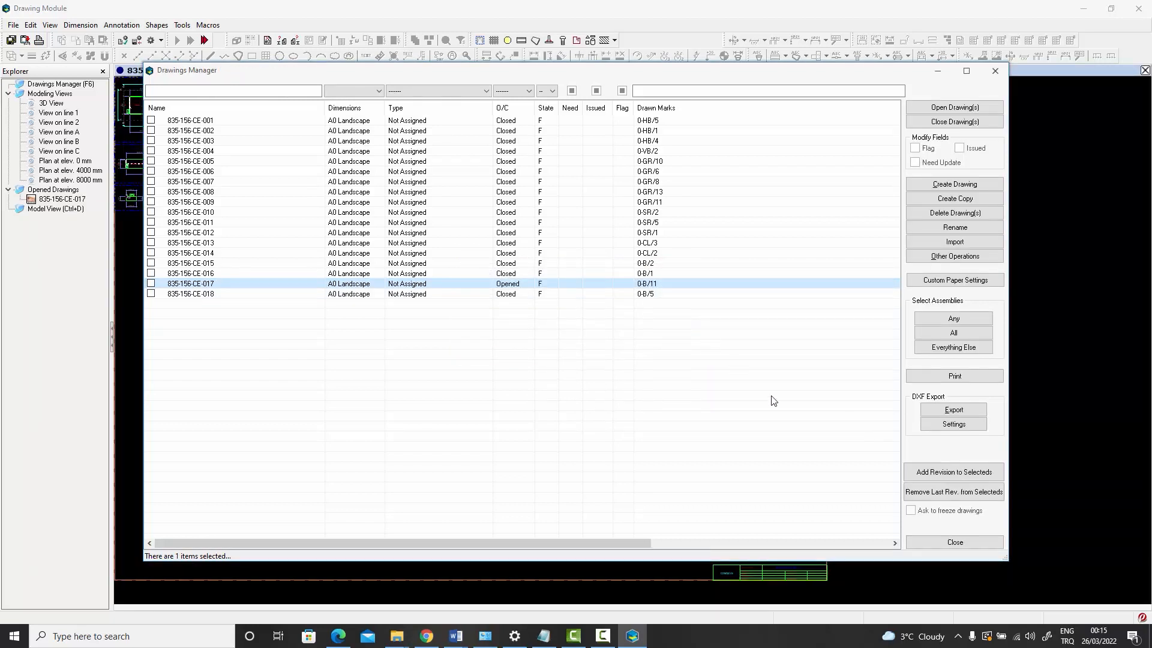
{"action": "left_click", "coordinate": [930, 543]}
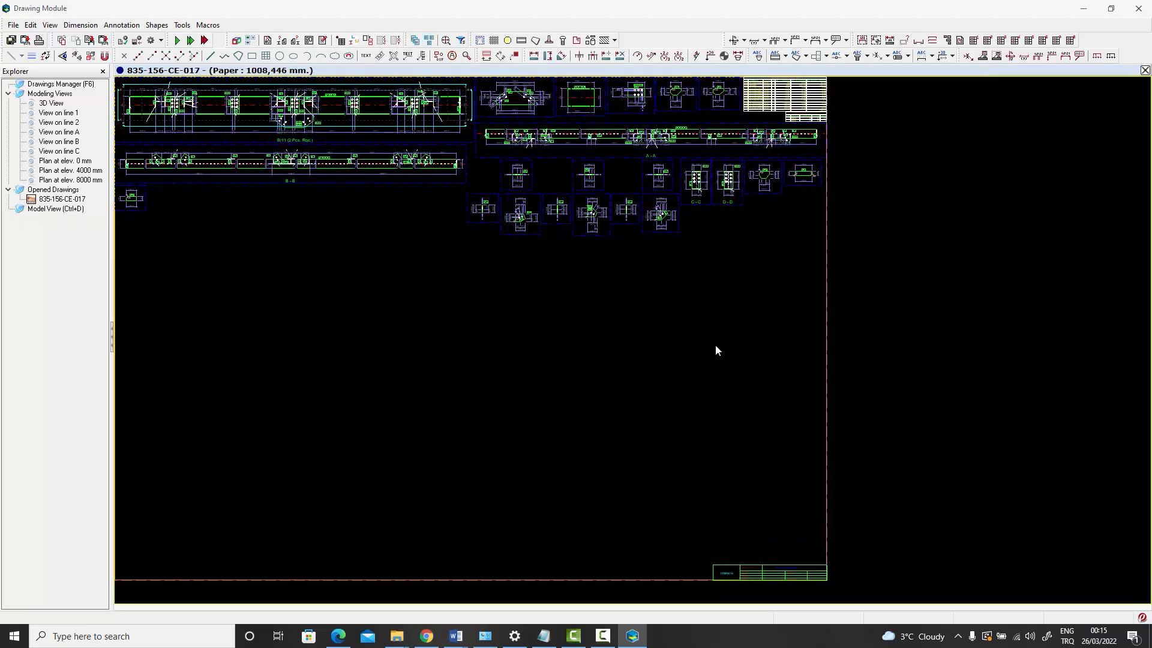
Step: Examine the main view of beam assembly B/11 along its full length, including dimensions, weld symbols, bolts and plate marks
{"action": "scroll", "coordinate": [715, 349], "scroll_direction": "down", "scroll_amount": 2}
{"action": "middle_click_drag", "start_coordinate": [714, 349], "coordinate": [760, 355]}
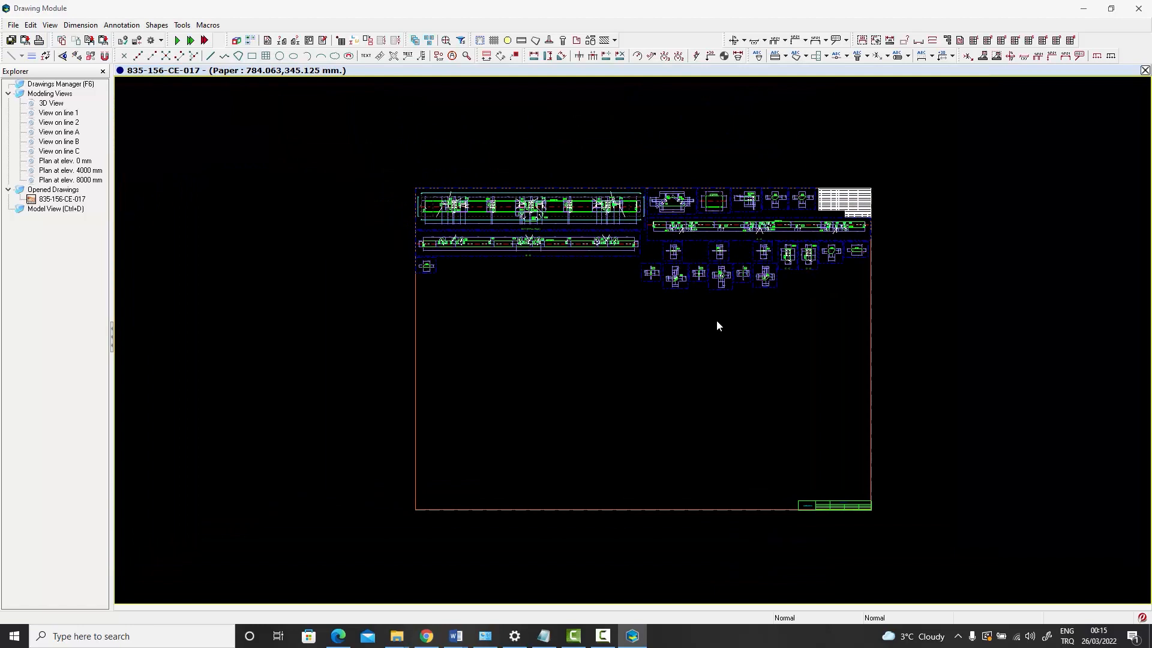
{"action": "scroll", "coordinate": [451, 200], "scroll_direction": "up", "scroll_amount": 6}
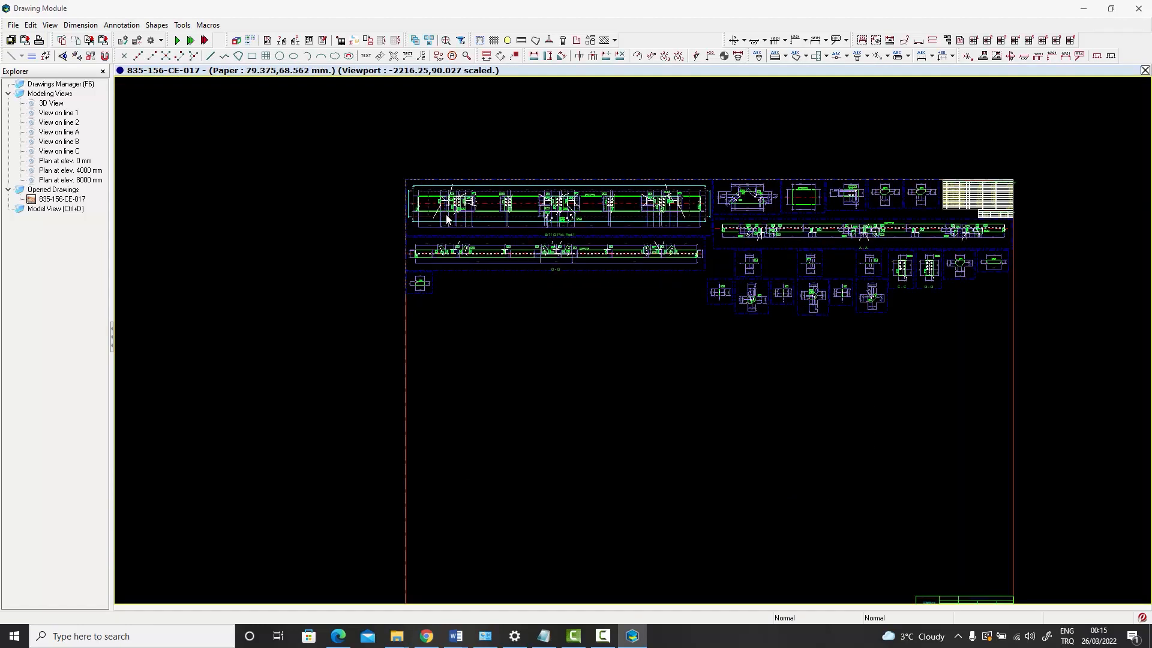
{"action": "middle_click_drag", "start_coordinate": [451, 198], "coordinate": [423, 303]}
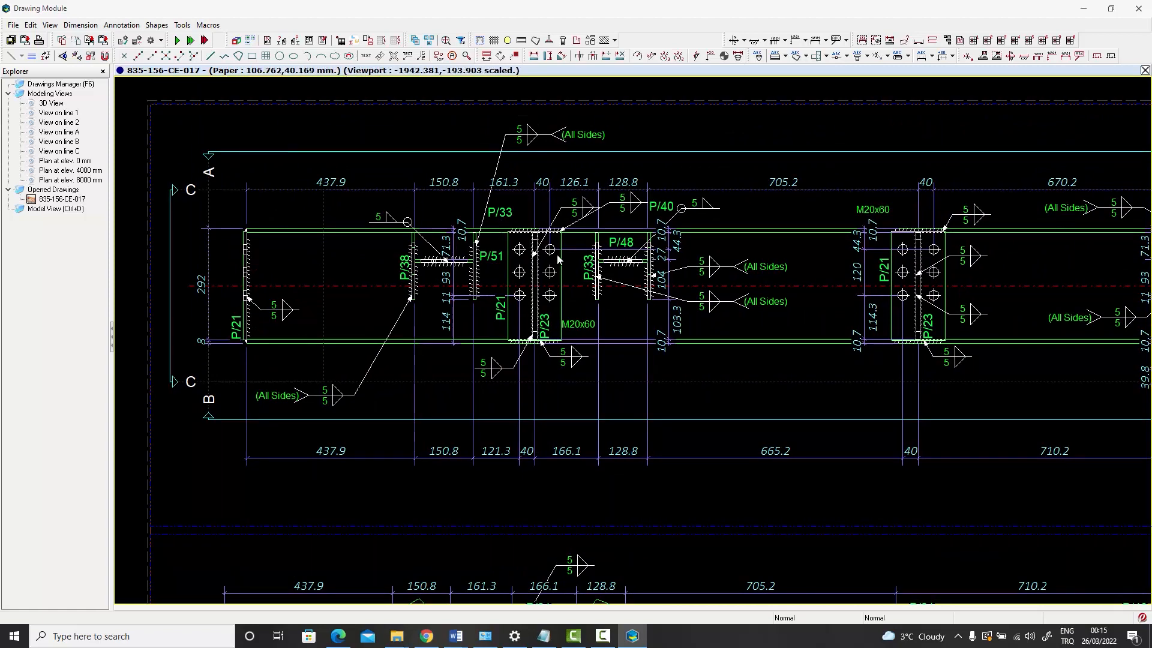
{"action": "scroll", "coordinate": [586, 264], "scroll_direction": "down", "scroll_amount": 1}
{"action": "middle_click_drag", "start_coordinate": [586, 264], "coordinate": [130, 257]}
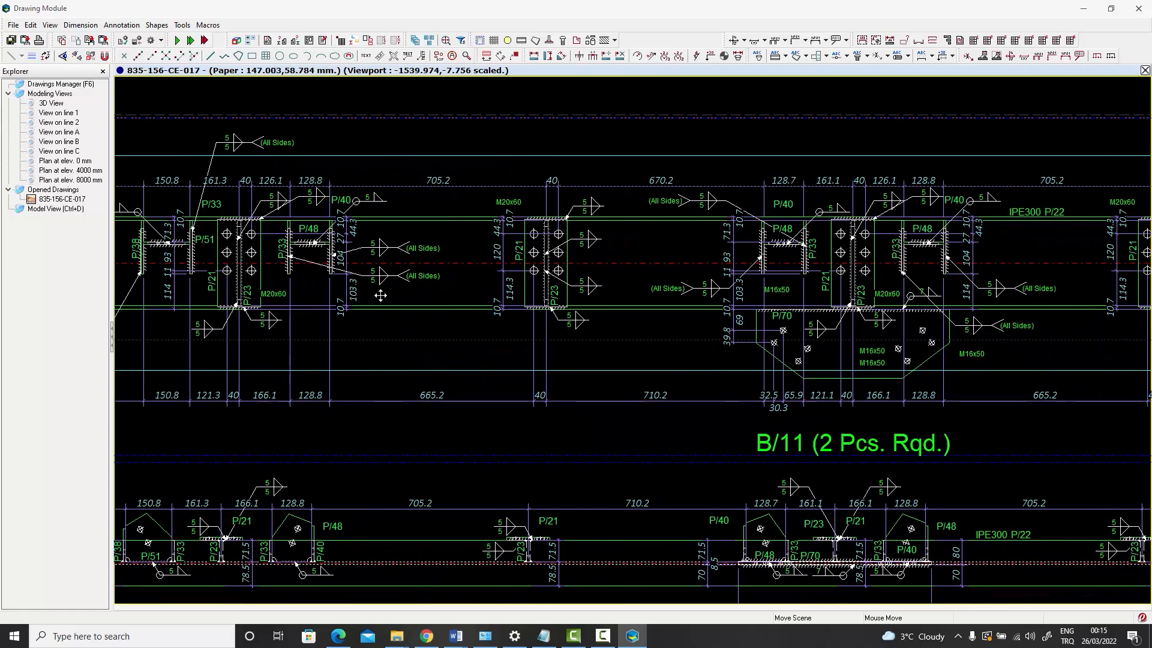
{"action": "middle_click_drag", "start_coordinate": [624, 301], "coordinate": [439, 280]}
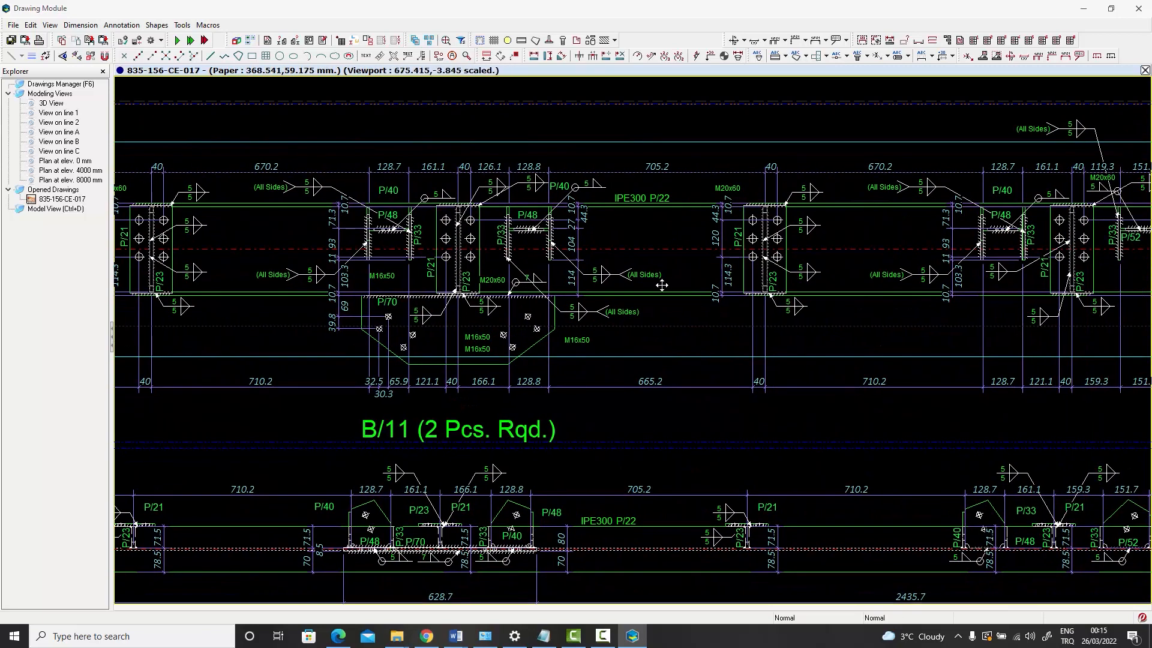
{"action": "middle_click_drag", "start_coordinate": [662, 286], "coordinate": [264, 286]}
{"action": "middle_click_drag", "start_coordinate": [761, 287], "coordinate": [303, 296]}
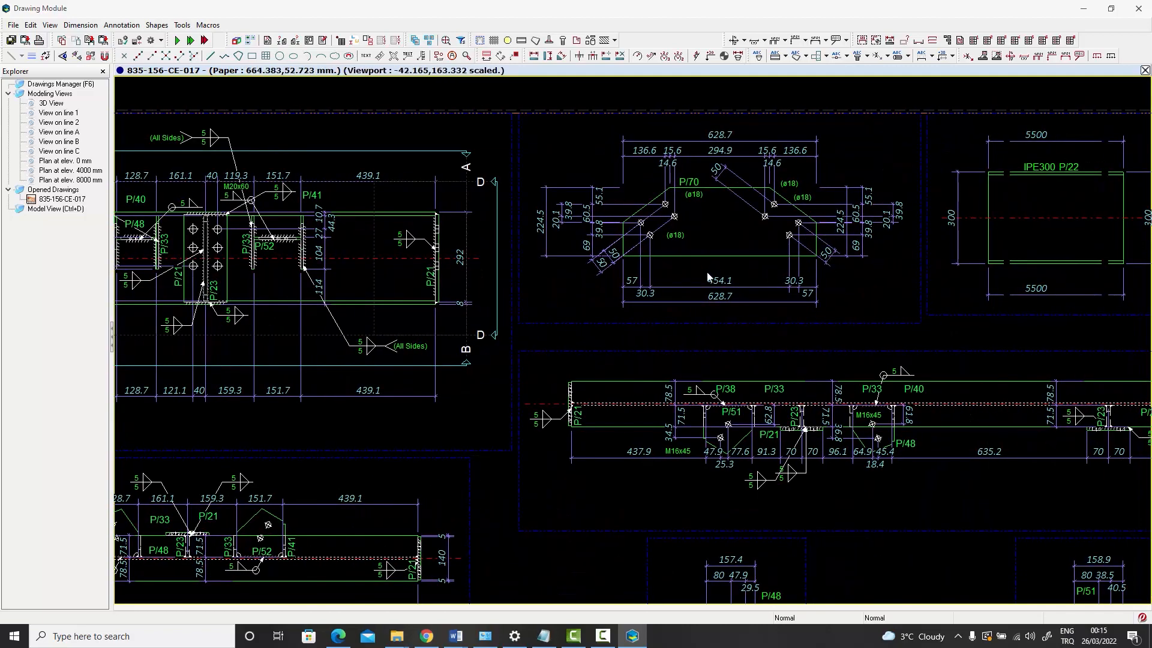
Step: Examine the single-part details, section A-A and the material list on the sheet
{"action": "scroll", "coordinate": [828, 288], "scroll_direction": "down", "scroll_amount": 2}
{"action": "middle_click_drag", "start_coordinate": [828, 288], "coordinate": [419, 276]}
{"action": "scroll", "coordinate": [737, 243], "scroll_direction": "up", "scroll_amount": 3}
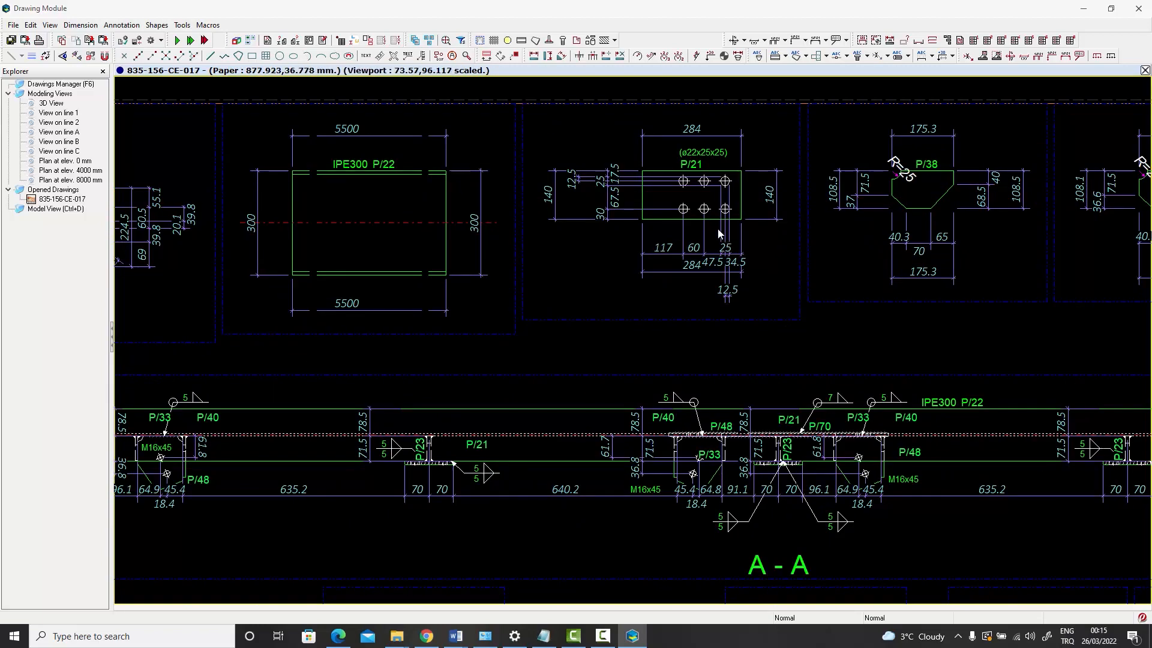
{"action": "scroll", "coordinate": [737, 243], "scroll_direction": "down", "scroll_amount": 1}
{"action": "scroll", "coordinate": [736, 243], "scroll_direction": "down", "scroll_amount": 5}
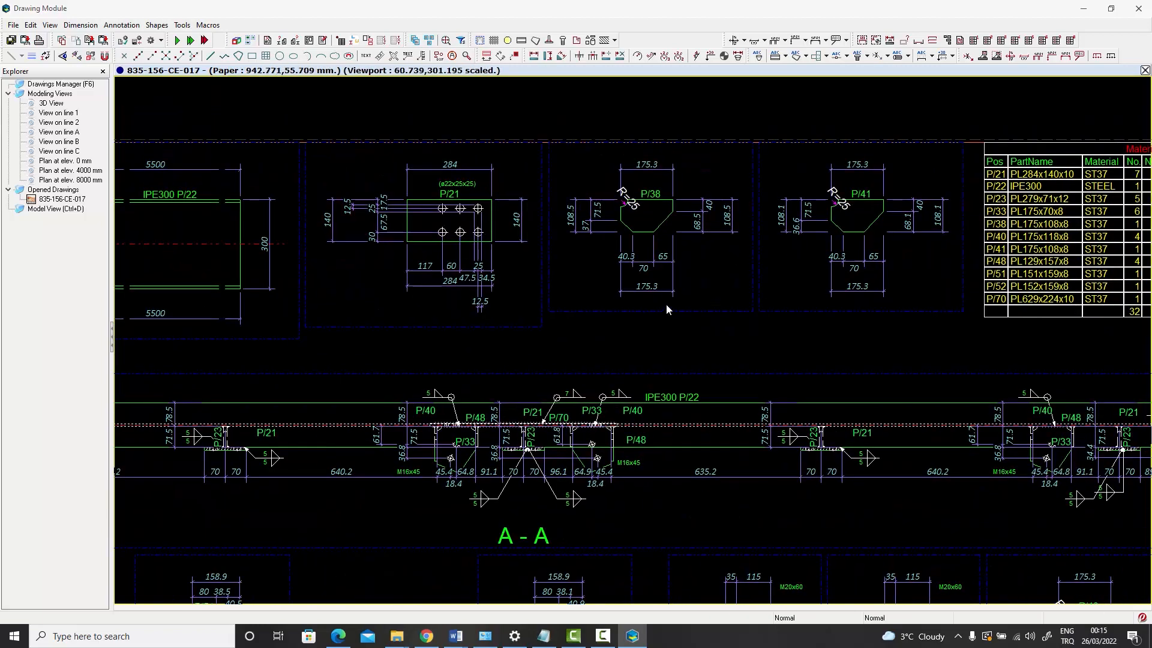
Step: Set the dimension precision to #0. in the annotation and display settings of the drawing's Assembly Macro
{"action": "scroll", "coordinate": [602, 262], "scroll_direction": "up", "scroll_amount": 6}
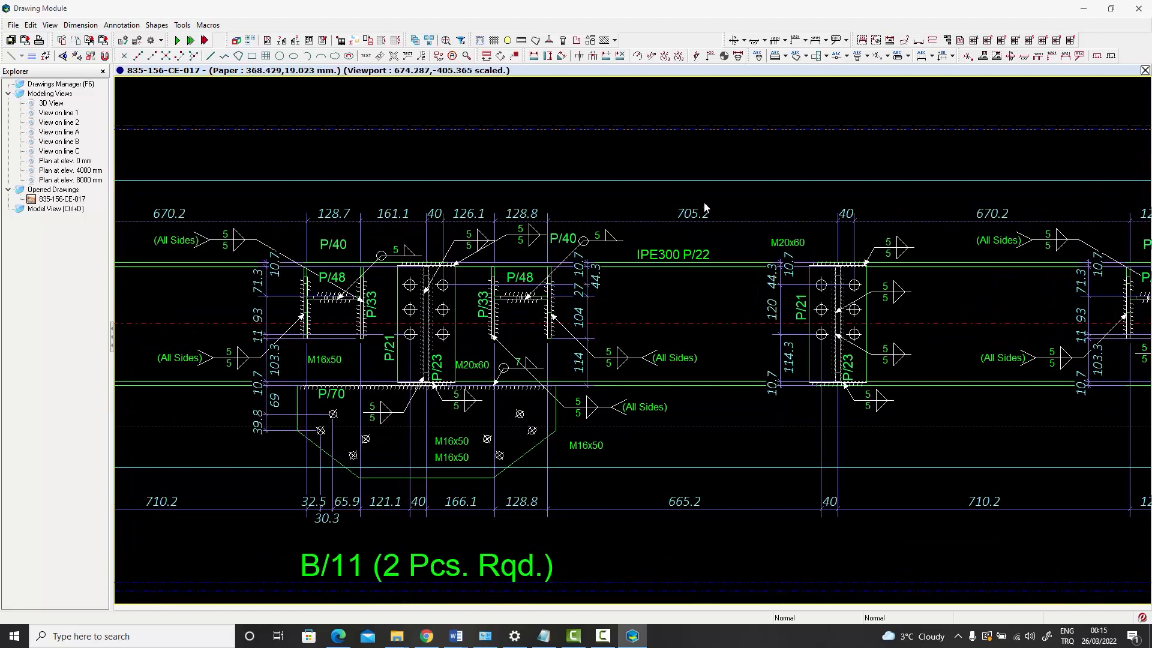
{"action": "scroll", "coordinate": [708, 252], "scroll_direction": "down", "scroll_amount": 4}
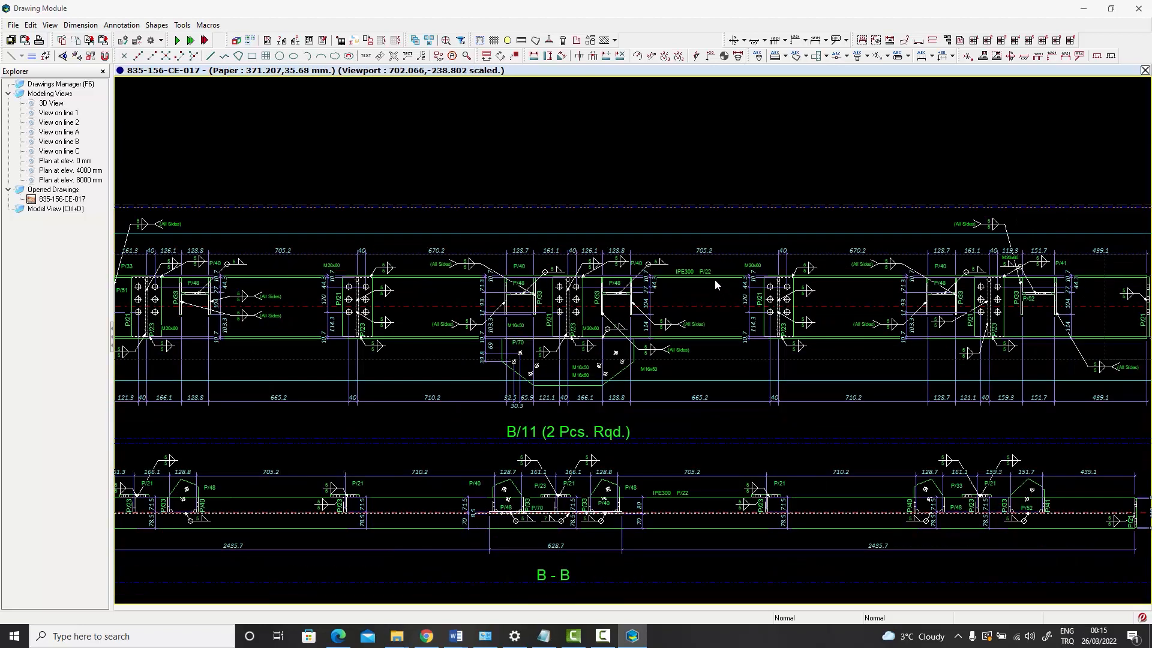
{"action": "double_click", "coordinate": [653, 173]}
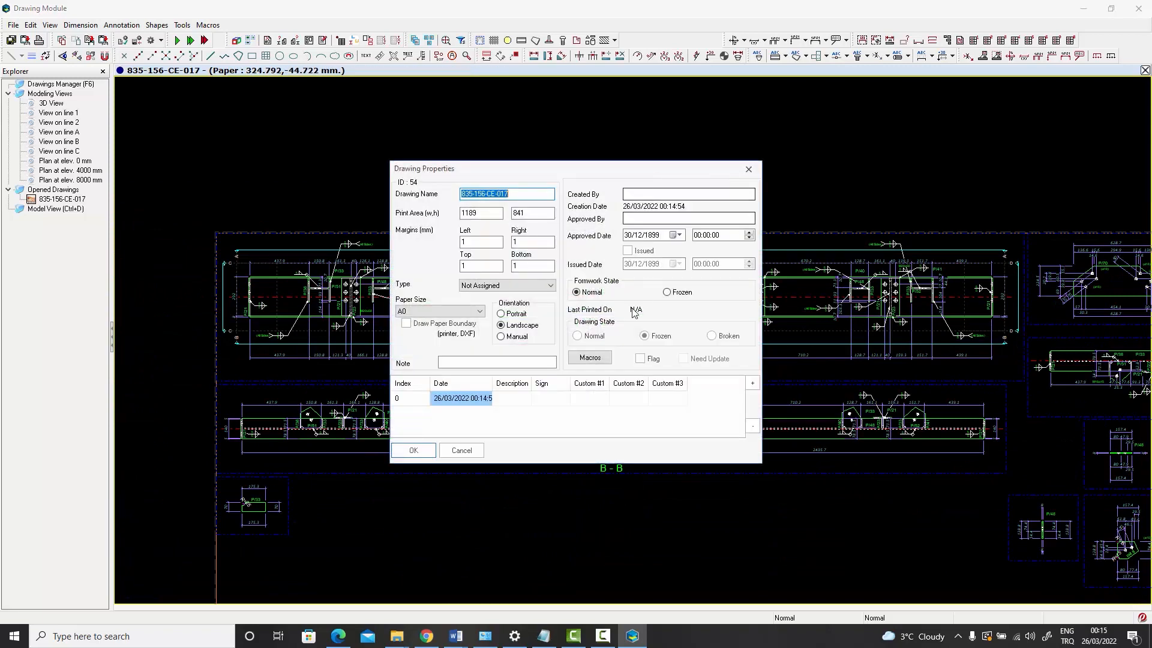
{"action": "left_click", "coordinate": [589, 358]}
{"action": "double_click", "coordinate": [448, 222]}
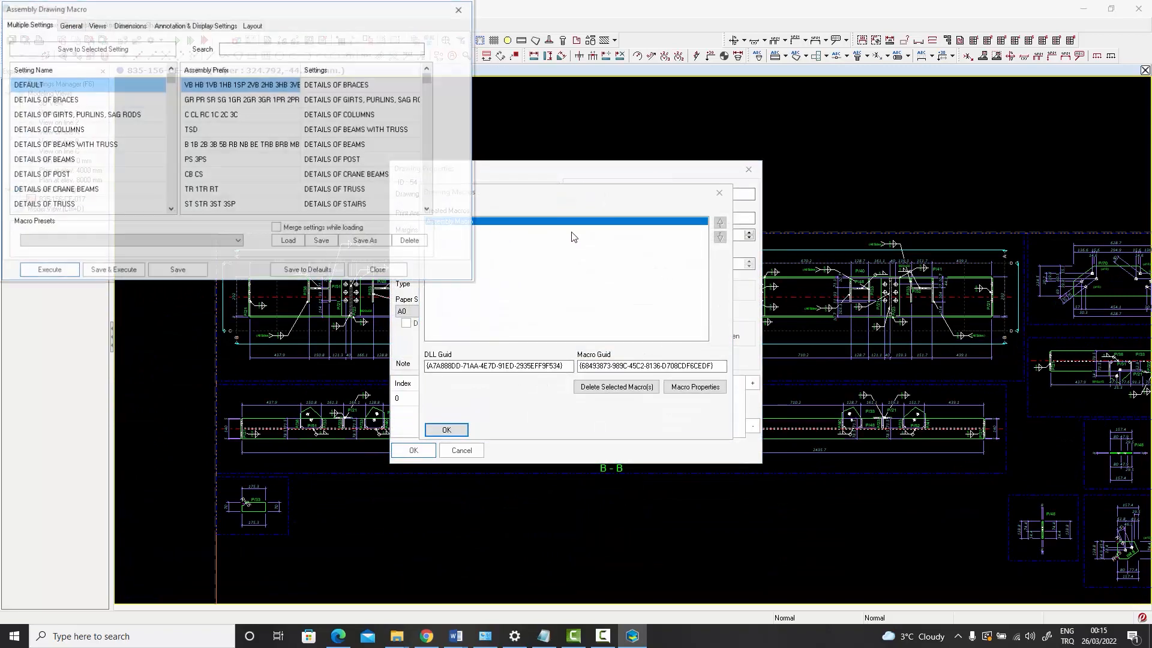
{"action": "left_click", "coordinate": [189, 26]}
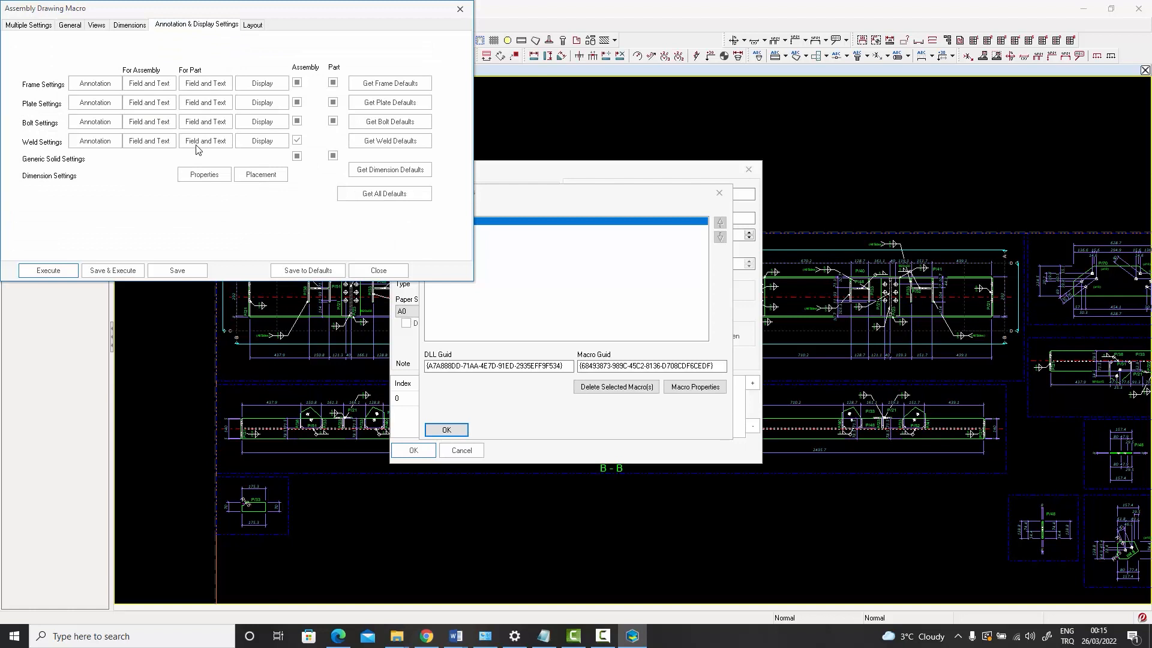
{"action": "left_click", "coordinate": [204, 174]}
{"action": "left_click", "coordinate": [419, 157]}
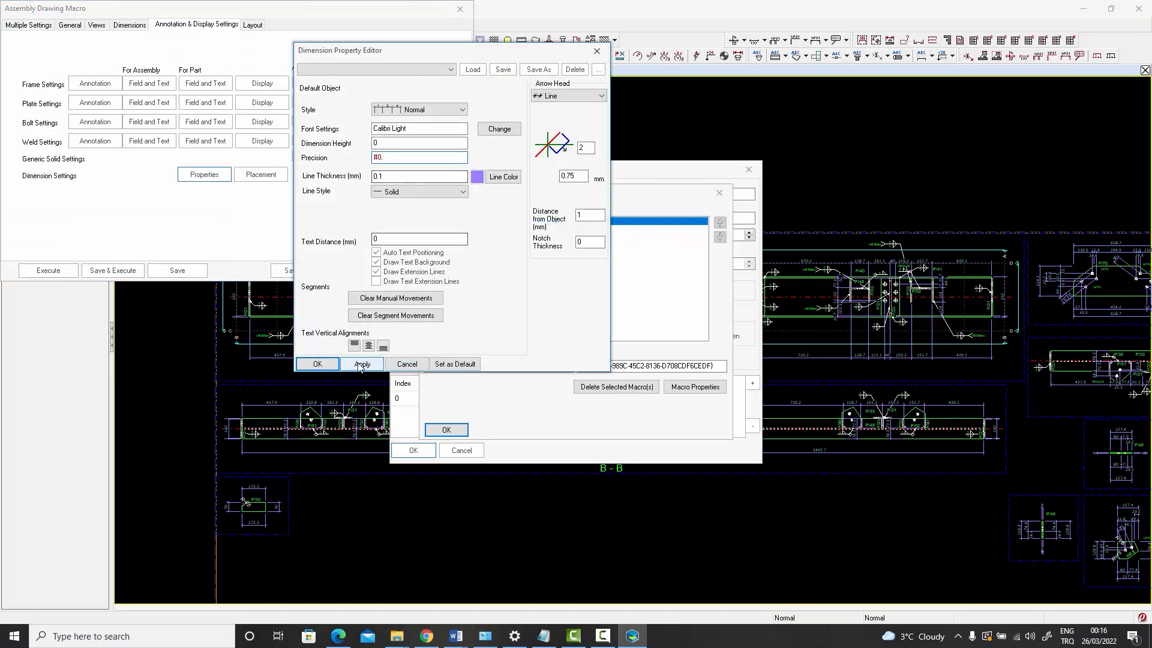
{"action": "left_click", "coordinate": [316, 364]}
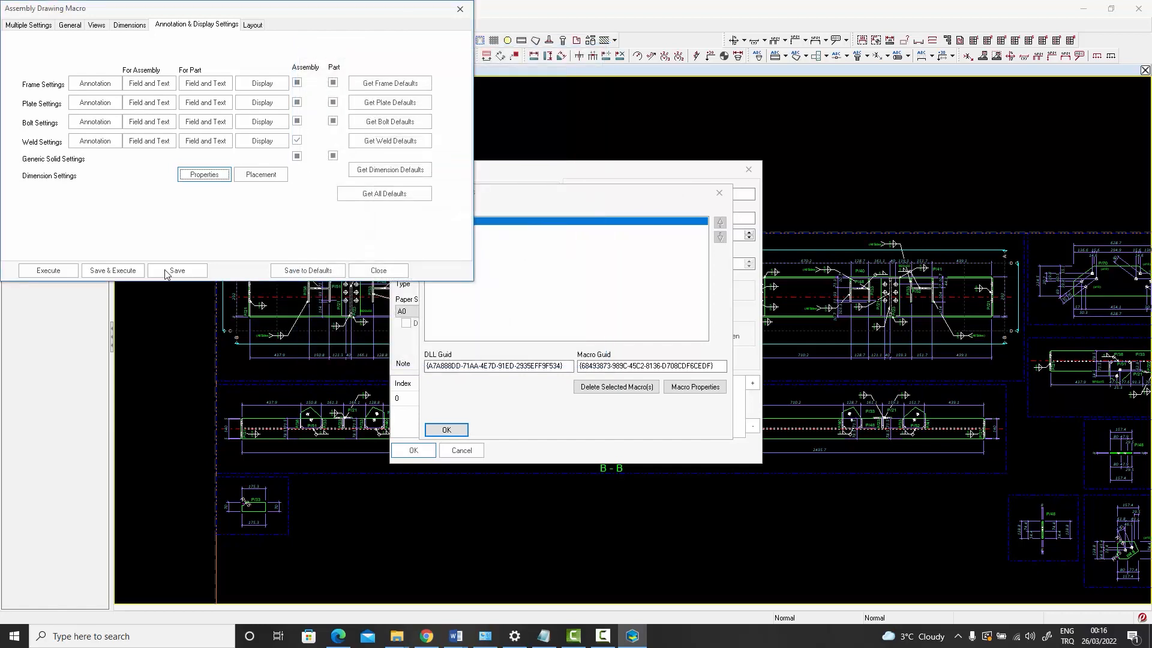
Step: Execute the Assembly Macro to regenerate the drawing, and confirm the macro list and drawing properties
{"action": "left_click", "coordinate": [52, 273]}
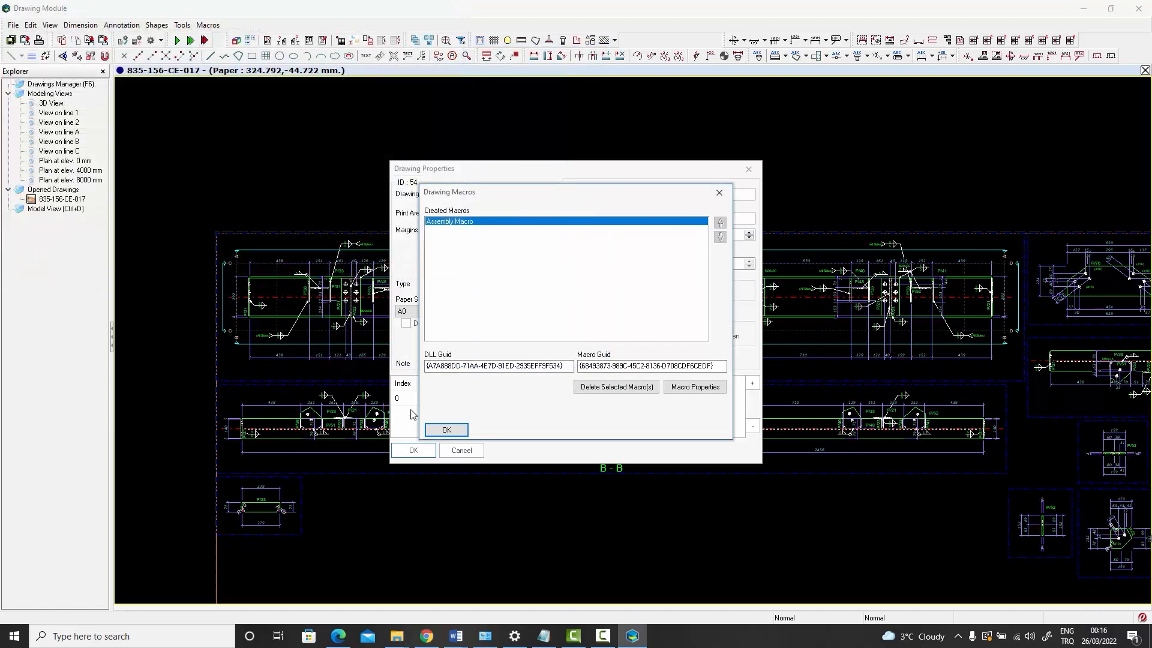
{"action": "left_click", "coordinate": [446, 429]}
{"action": "left_click", "coordinate": [413, 450]}
Step: Examine the regenerated dimensions along the main beam view and section B-B
{"action": "scroll", "coordinate": [613, 207], "scroll_direction": "up", "scroll_amount": 6}
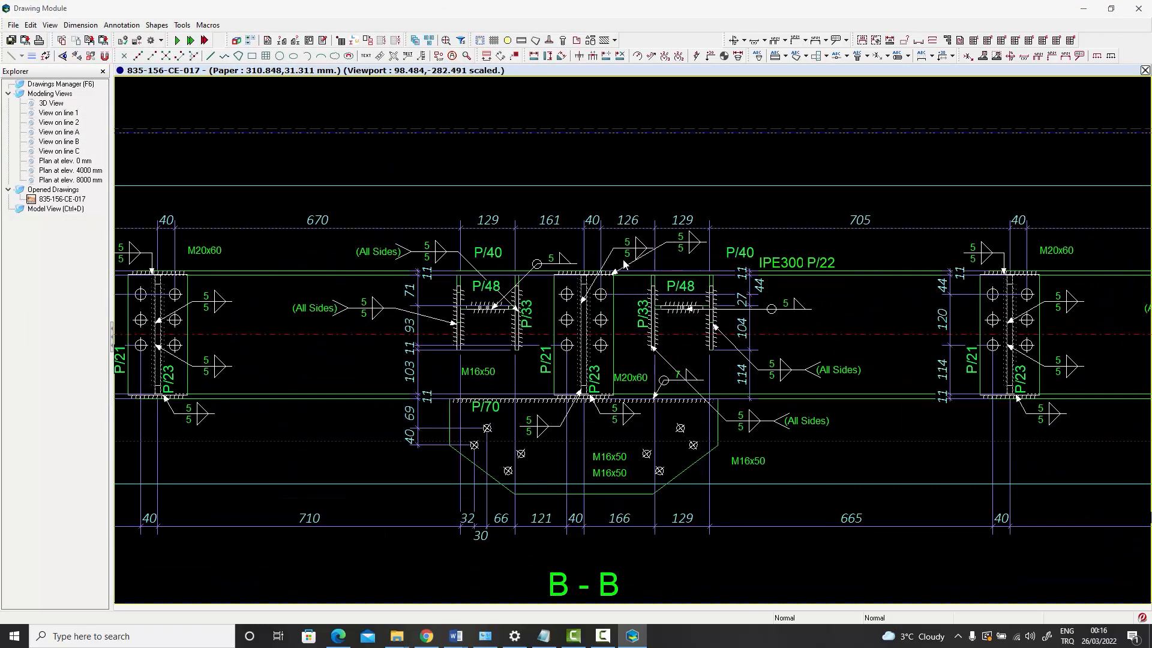
{"action": "scroll", "coordinate": [613, 207], "scroll_direction": "down", "scroll_amount": 2}
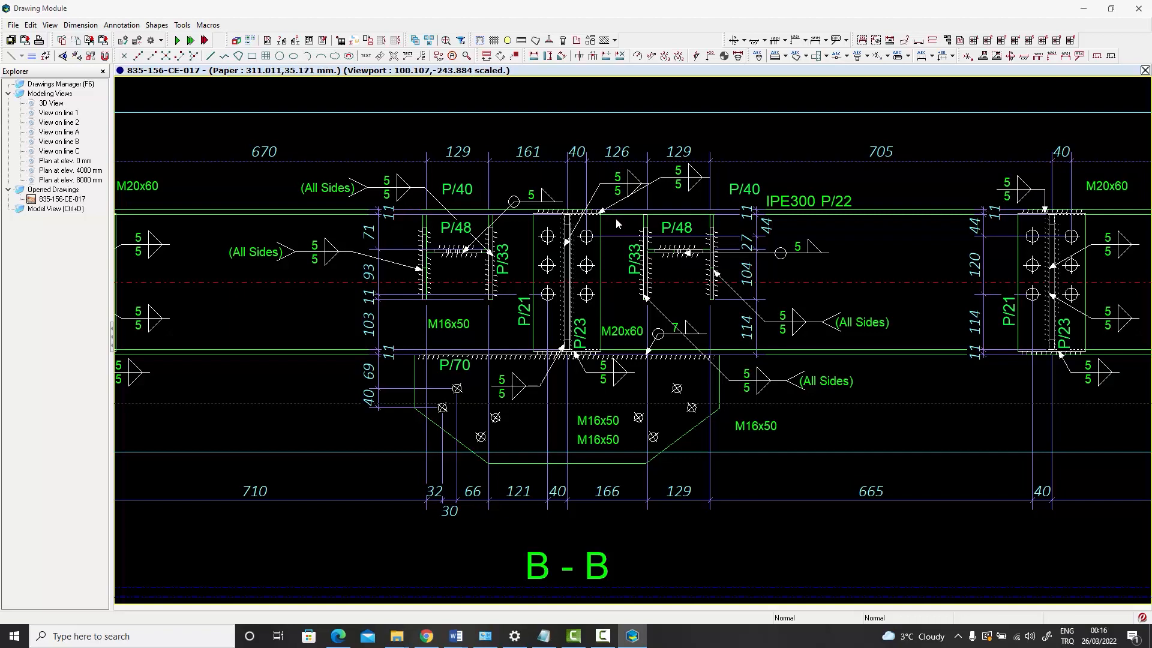
{"action": "scroll", "coordinate": [615, 217], "scroll_direction": "down", "scroll_amount": 2}
{"action": "middle_click_drag", "start_coordinate": [616, 218], "coordinate": [533, 291]}
{"action": "scroll", "coordinate": [730, 306], "scroll_direction": "down", "scroll_amount": 2}
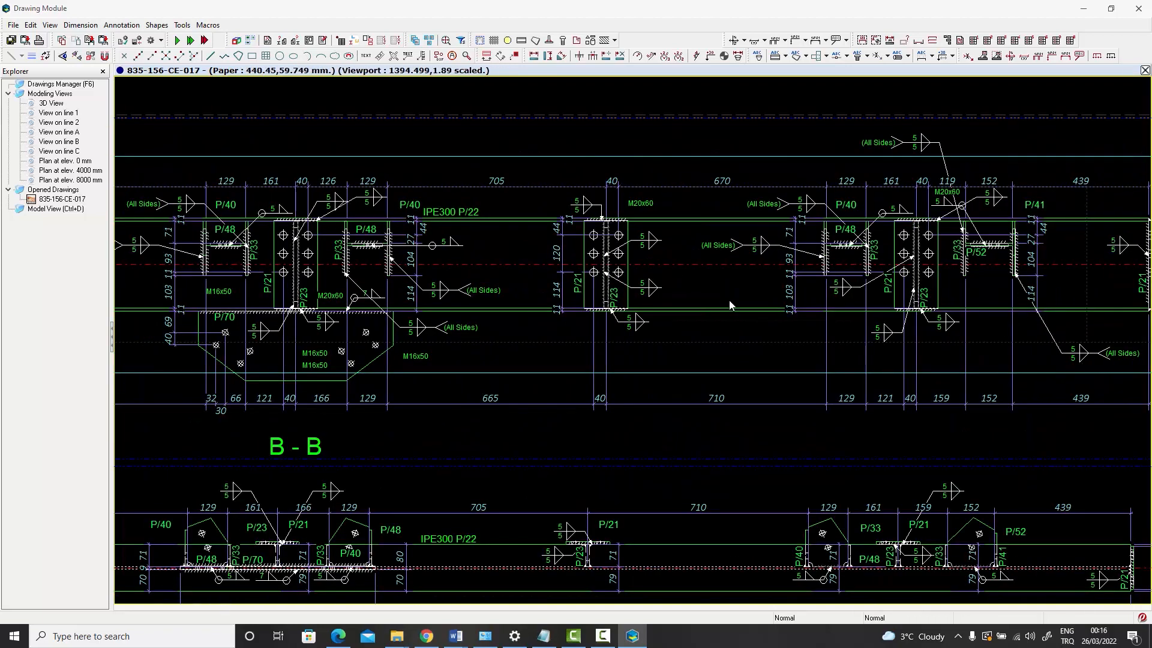
Step: Examine the remaining main beam dimensions, the part details, section A-A, and the material and bolt lists of drawing 835-156-CE-017
{"action": "middle_click_drag", "start_coordinate": [730, 306], "coordinate": [378, 293]}
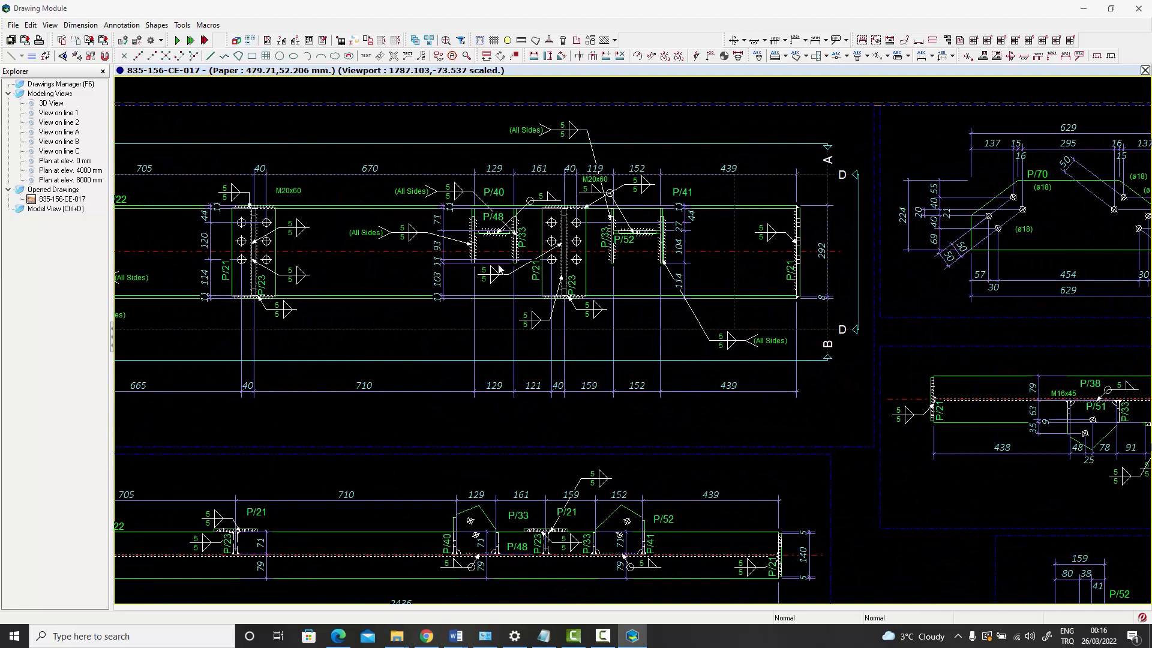
{"action": "middle_click_drag", "start_coordinate": [1094, 326], "coordinate": [599, 329]}
{"action": "scroll", "coordinate": [599, 329], "scroll_direction": "down", "scroll_amount": 2}
{"action": "middle_click_drag", "start_coordinate": [742, 330], "coordinate": [278, 321]}
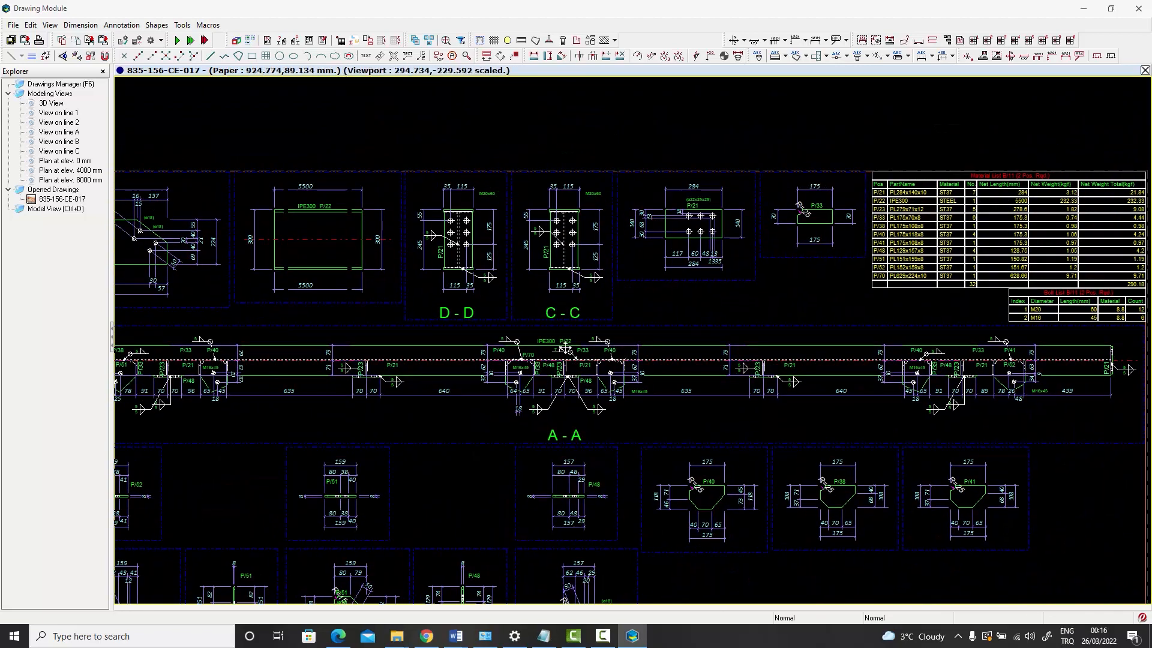
{"action": "middle_click_drag", "start_coordinate": [564, 348], "coordinate": [345, 351]}
{"action": "middle_click_drag", "start_coordinate": [718, 354], "coordinate": [541, 354]}
{"action": "scroll", "coordinate": [660, 342], "scroll_direction": "up", "scroll_amount": 2}
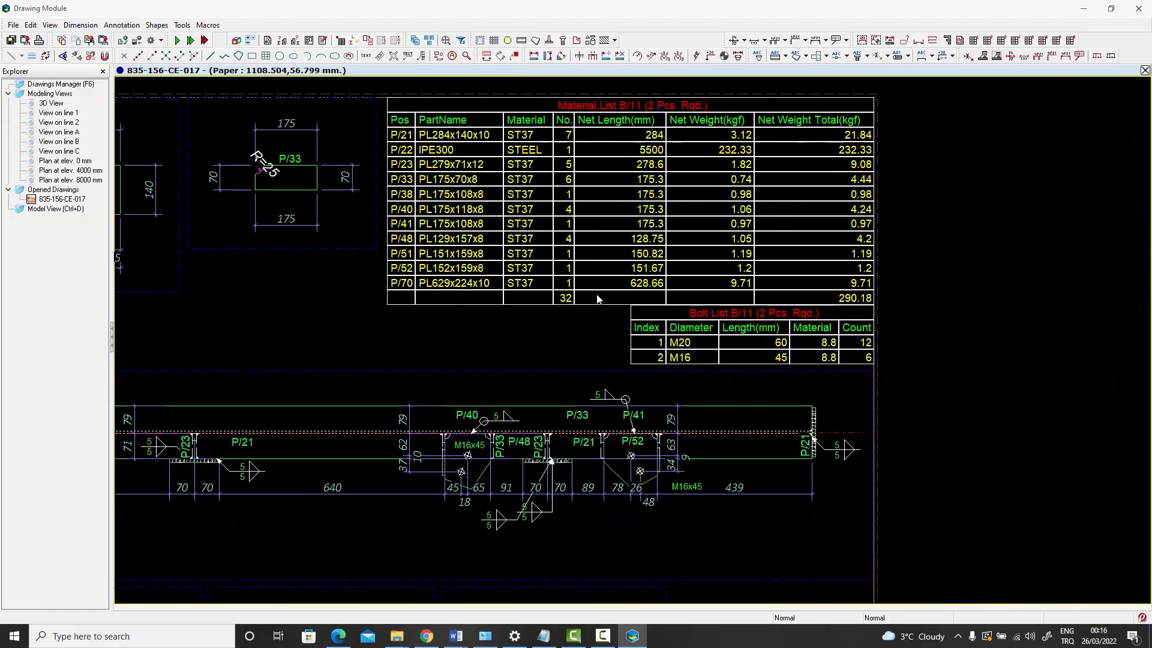
{"action": "scroll", "coordinate": [567, 346], "scroll_direction": "up", "scroll_amount": 1}
{"action": "scroll", "coordinate": [567, 346], "scroll_direction": "up", "scroll_amount": 2}
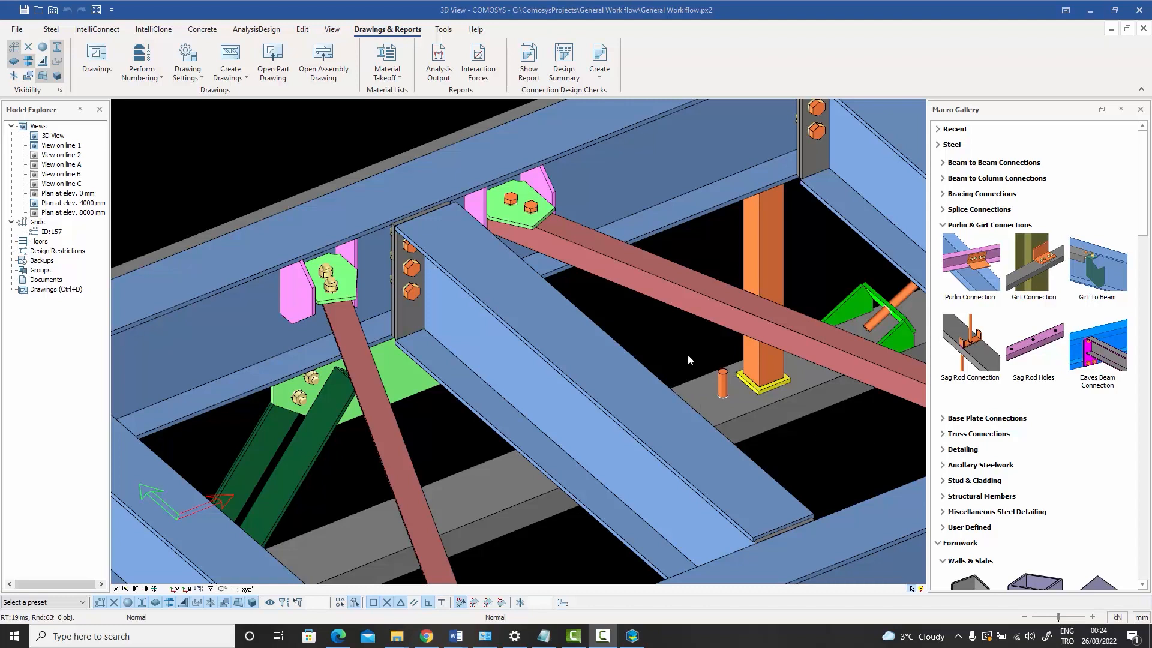
Step: Select the complete assembly of the blue main beam in the 3D model and show only that assembly
{"action": "left_click", "coordinate": [625, 196]}
{"action": "right_click", "coordinate": [625, 196]}
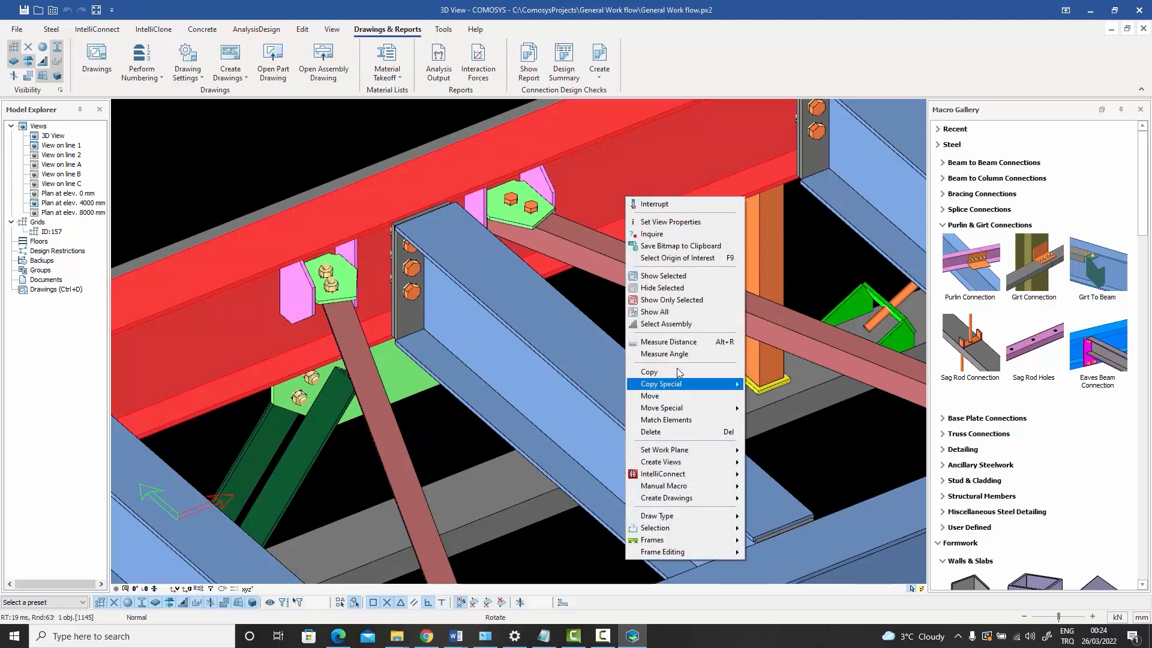
{"action": "left_click", "coordinate": [665, 324]}
{"action": "right_click", "coordinate": [672, 255]}
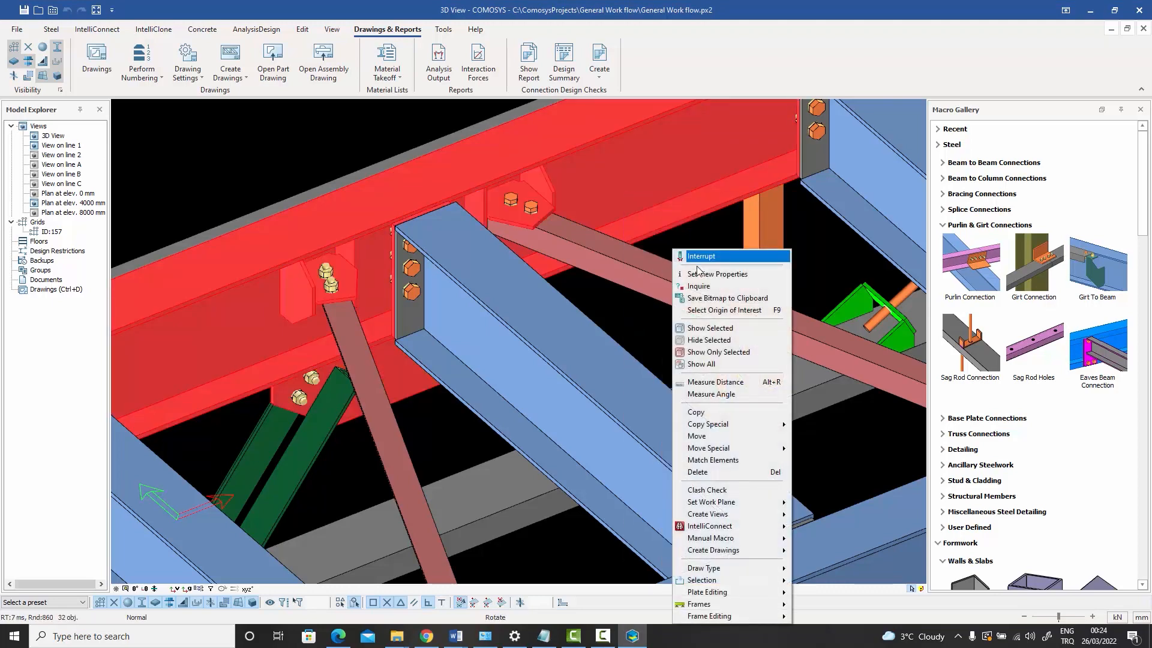
{"action": "key", "text": "Escape"}
Step: Examine the isolated beam assembly along its length, including its end plates, bracing plates, stiffeners and lower gusset plate
{"action": "scroll", "coordinate": [655, 342], "scroll_direction": "down", "scroll_amount": 4}
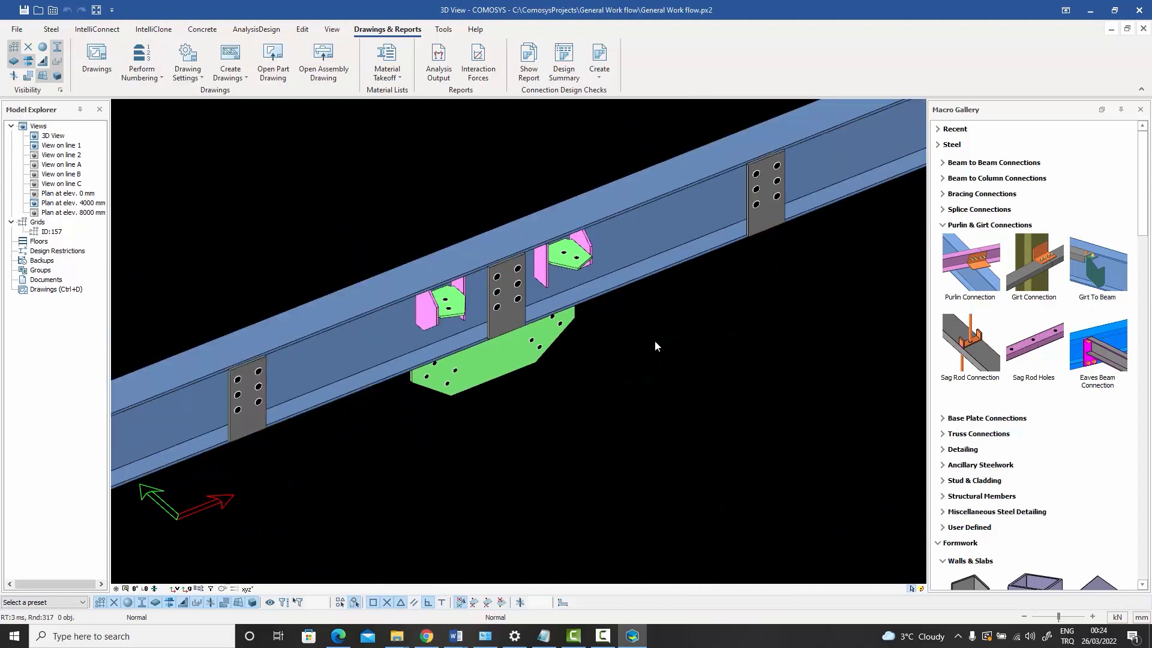
{"action": "middle_click_drag", "start_coordinate": [724, 310], "coordinate": [544, 362]}
{"action": "scroll", "coordinate": [610, 339], "scroll_direction": "up", "scroll_amount": 3}
{"action": "middle_click_drag", "start_coordinate": [674, 322], "coordinate": [610, 343]}
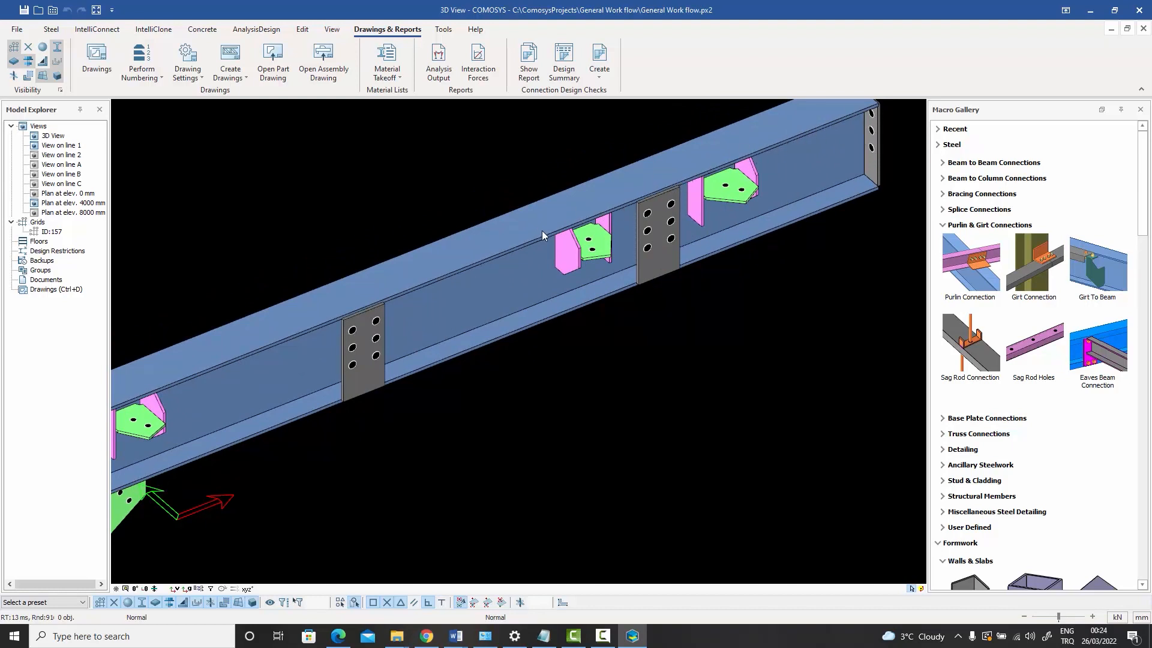
{"action": "scroll", "coordinate": [542, 230], "scroll_direction": "down", "scroll_amount": 2}
{"action": "middle_click_drag", "start_coordinate": [299, 328], "coordinate": [527, 297]}
{"action": "scroll", "coordinate": [527, 297], "scroll_direction": "up", "scroll_amount": 3}
{"action": "scroll", "coordinate": [528, 297], "scroll_direction": "down", "scroll_amount": 5}
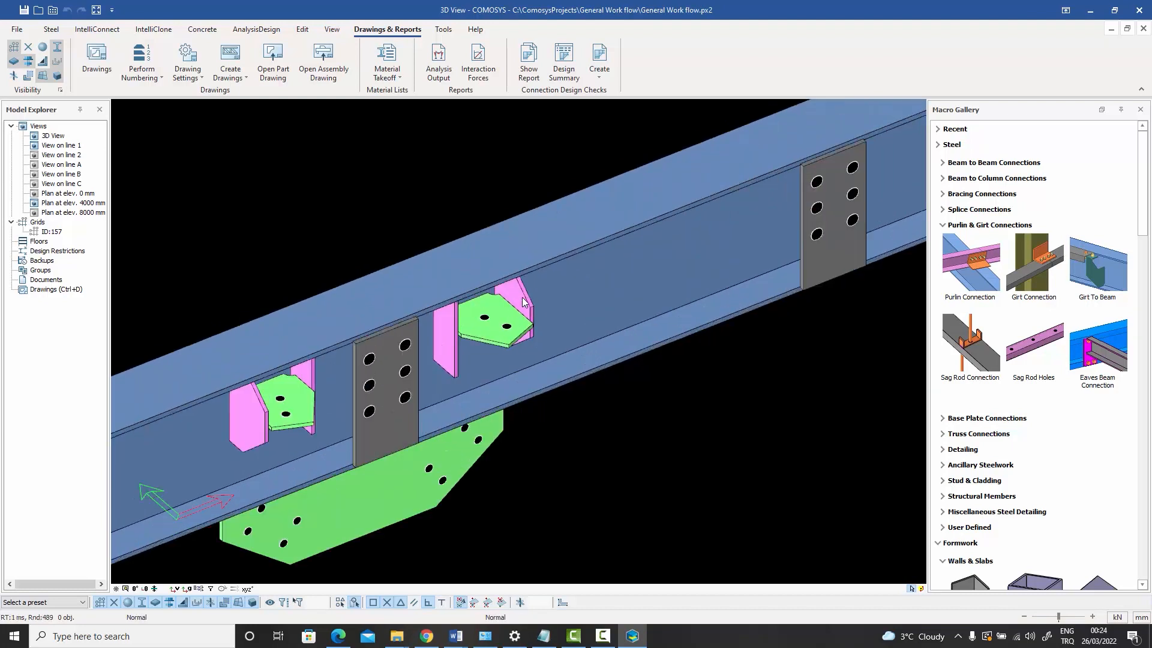
Step: Show all model objects again around the beam's bracing connections
{"action": "right_click", "coordinate": [487, 197]}
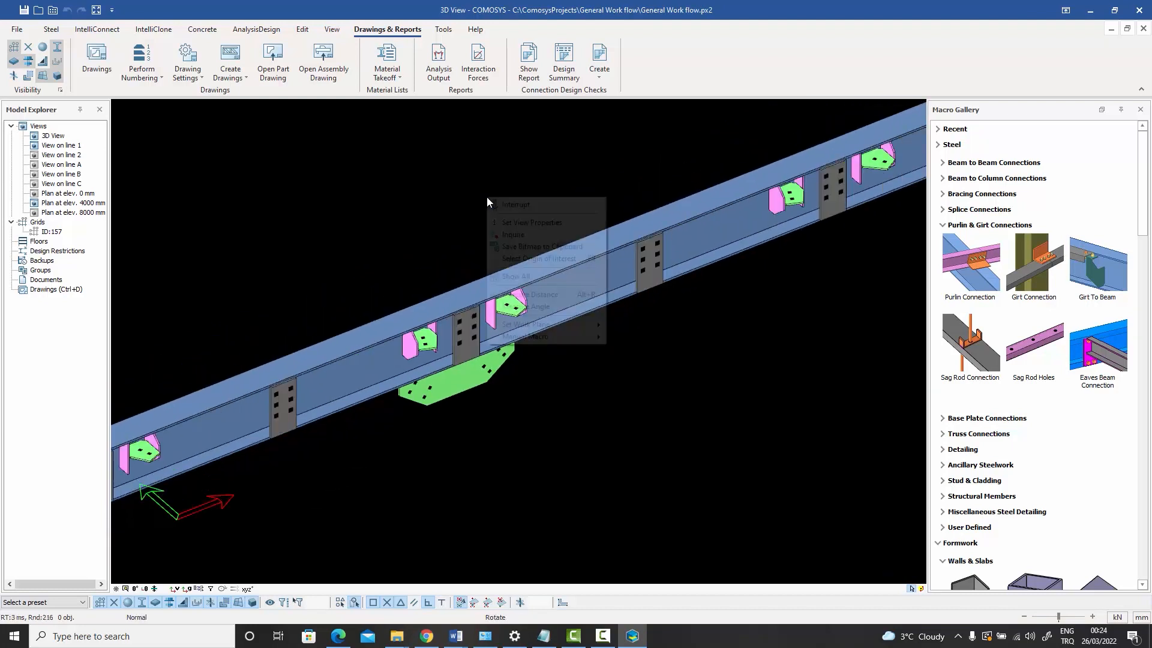
{"action": "left_click", "coordinate": [542, 278]}
{"action": "scroll", "coordinate": [532, 315], "scroll_direction": "up", "scroll_amount": 3}
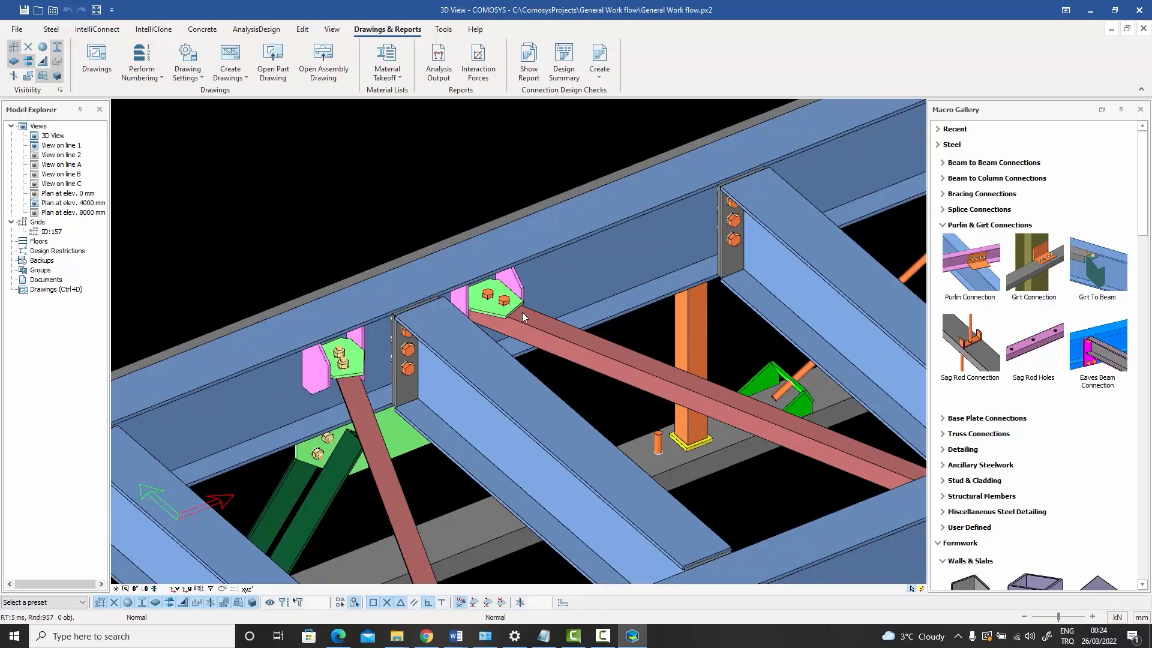
{"action": "middle_click_drag", "start_coordinate": [505, 313], "coordinate": [612, 274]}
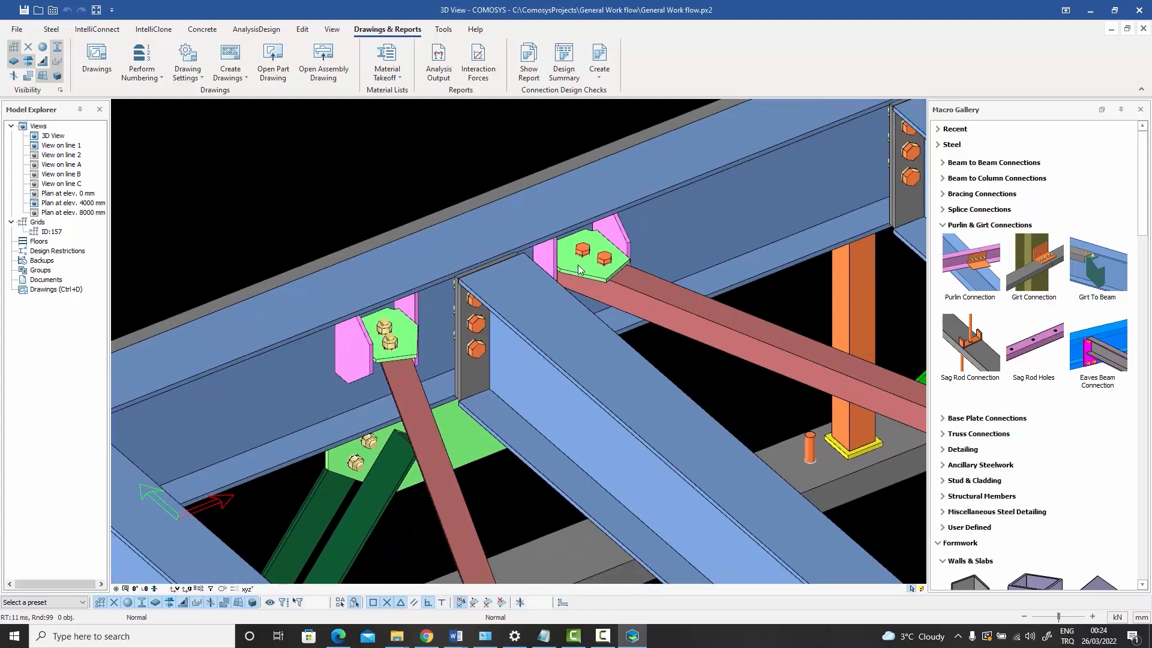
Step: Highlight the lower gusset plate, bracing plate, stiffener and bolted end plate in turn, then clear the selection
{"action": "left_click", "coordinate": [462, 448]}
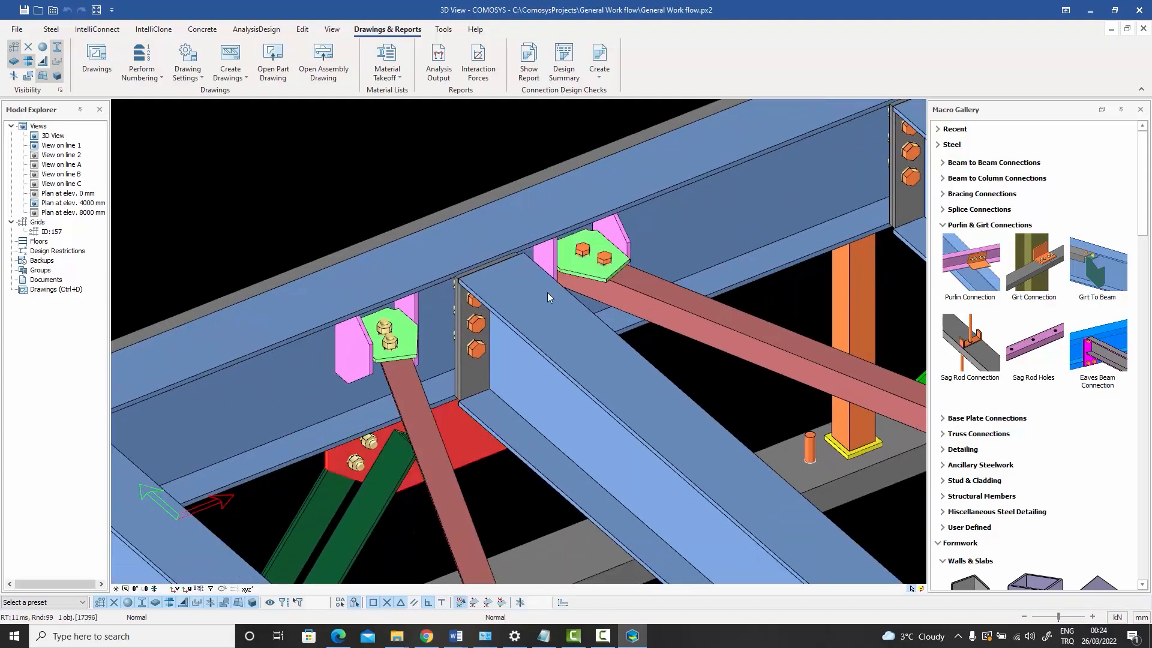
{"action": "left_click", "coordinate": [580, 270]}
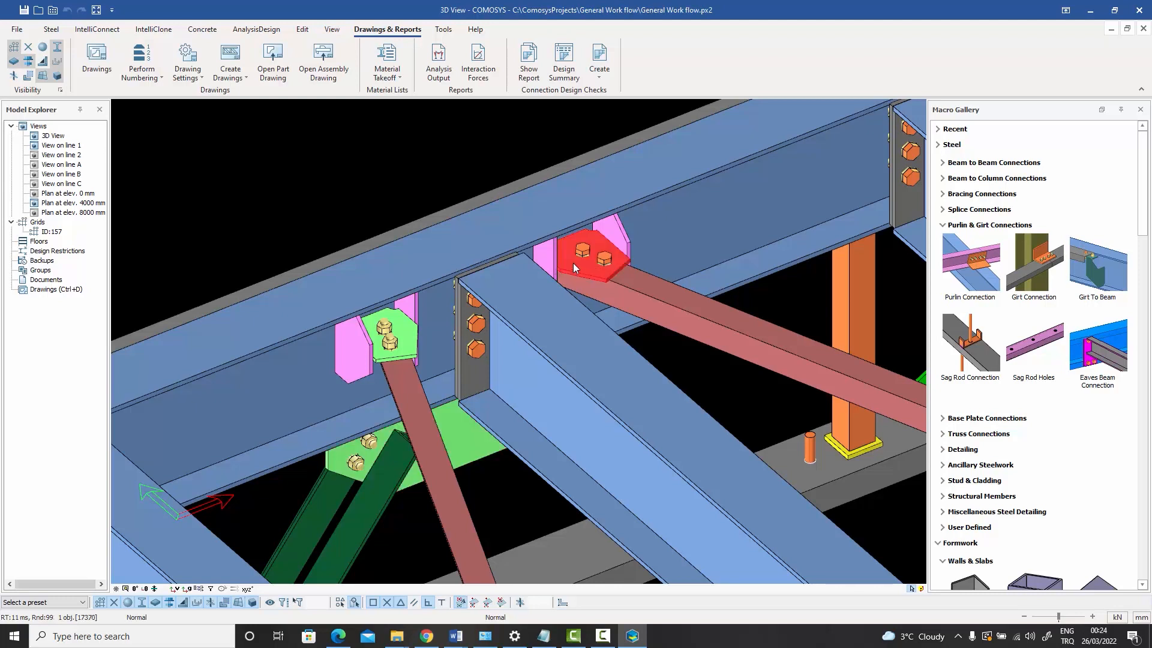
{"action": "left_click", "coordinate": [547, 254]}
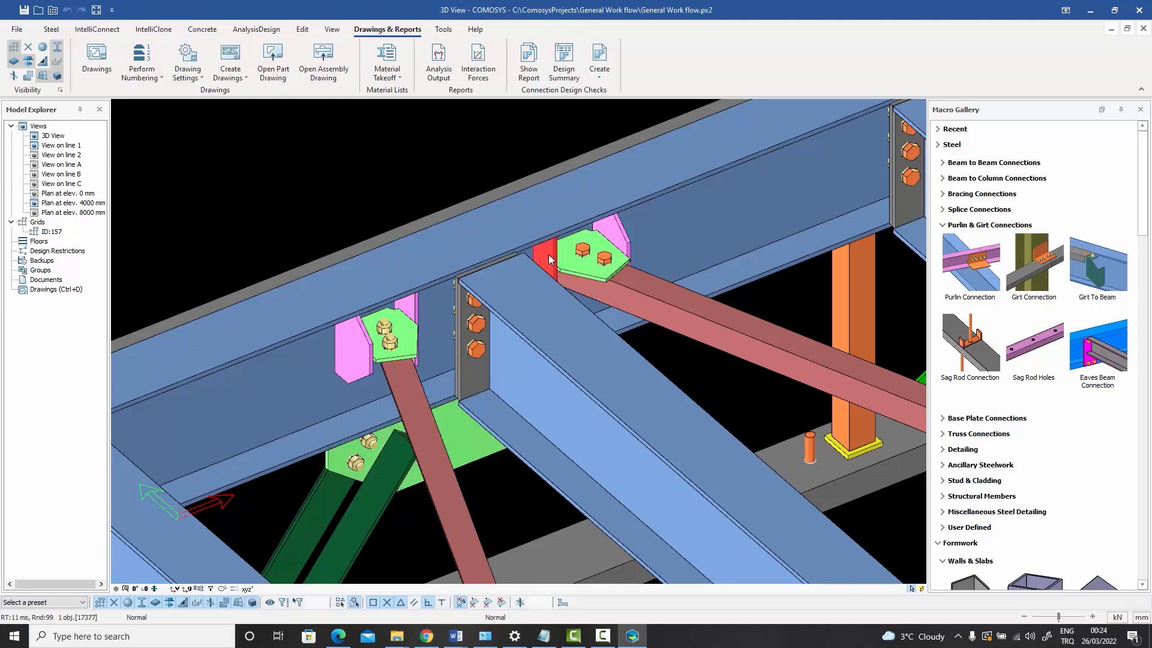
{"action": "left_click", "coordinate": [472, 380]}
{"action": "left_click", "coordinate": [451, 440]}
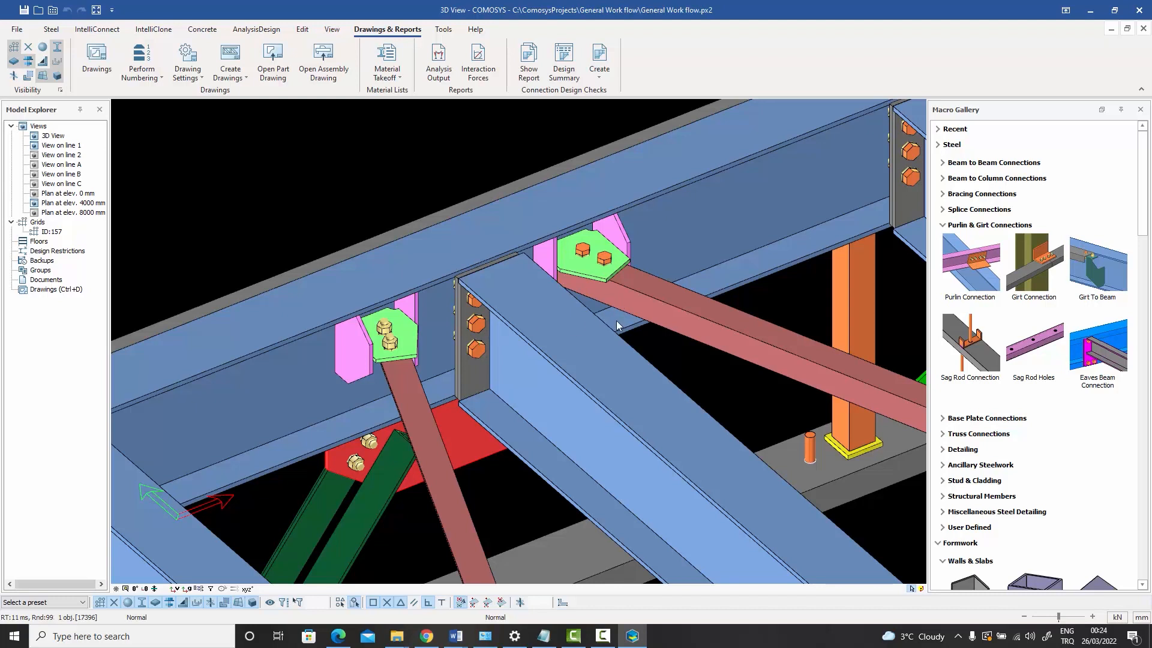
{"action": "left_click", "coordinate": [589, 274]}
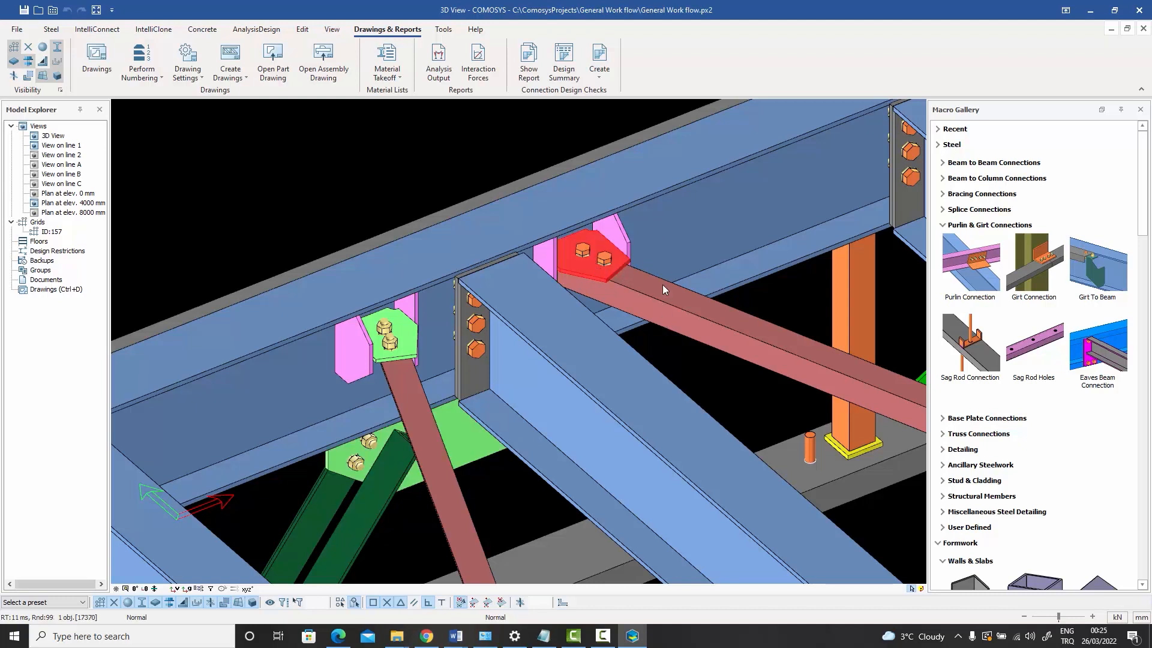
{"action": "key", "text": "Escape"}
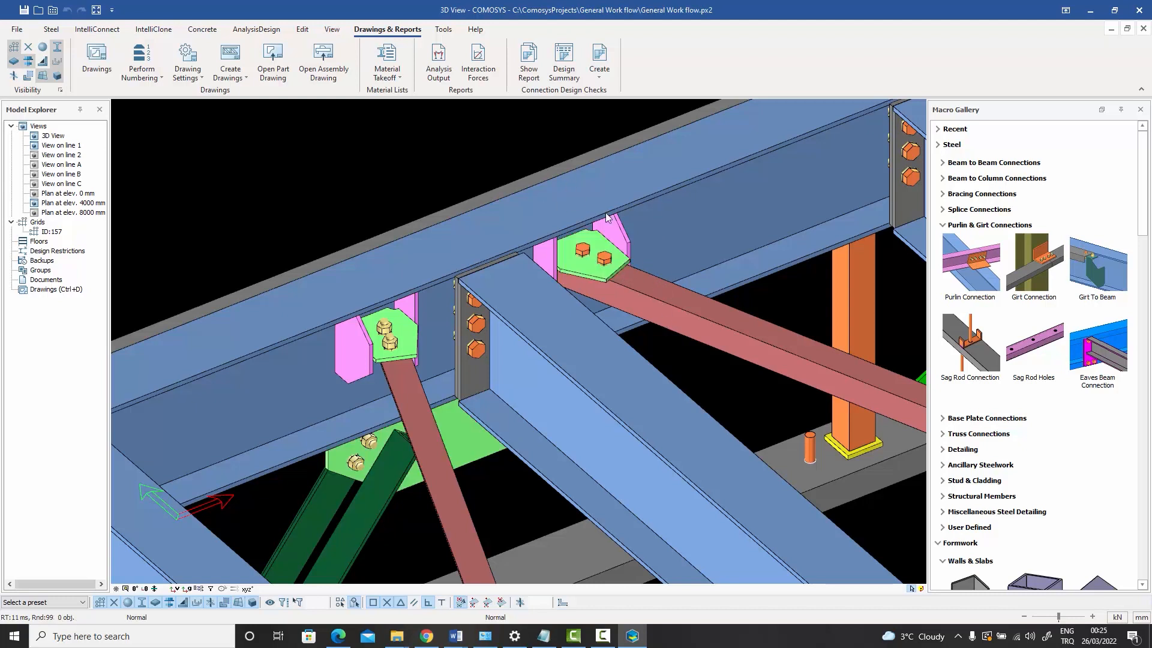
Step: Create part drawings for the bracing plate, the lower gusset plate and the bolted end plate
{"action": "left_click", "coordinate": [587, 268]}
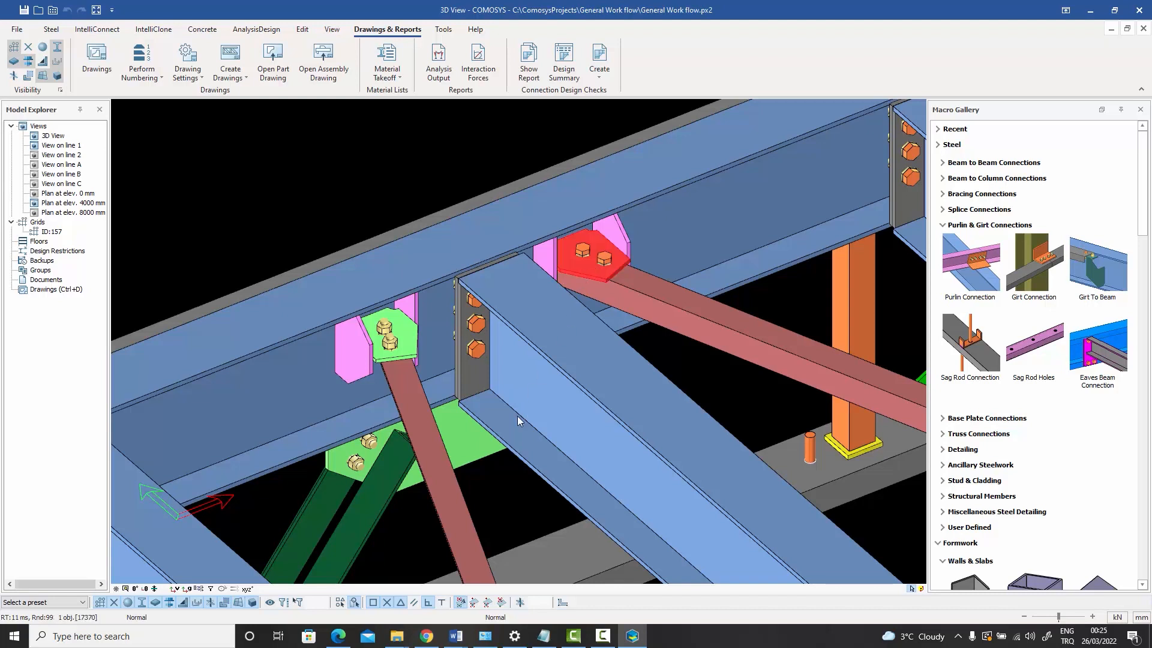
{"action": "left_click", "coordinate": [467, 457], "text": "ctrl"}
{"action": "left_click", "coordinate": [473, 375], "text": "ctrl"}
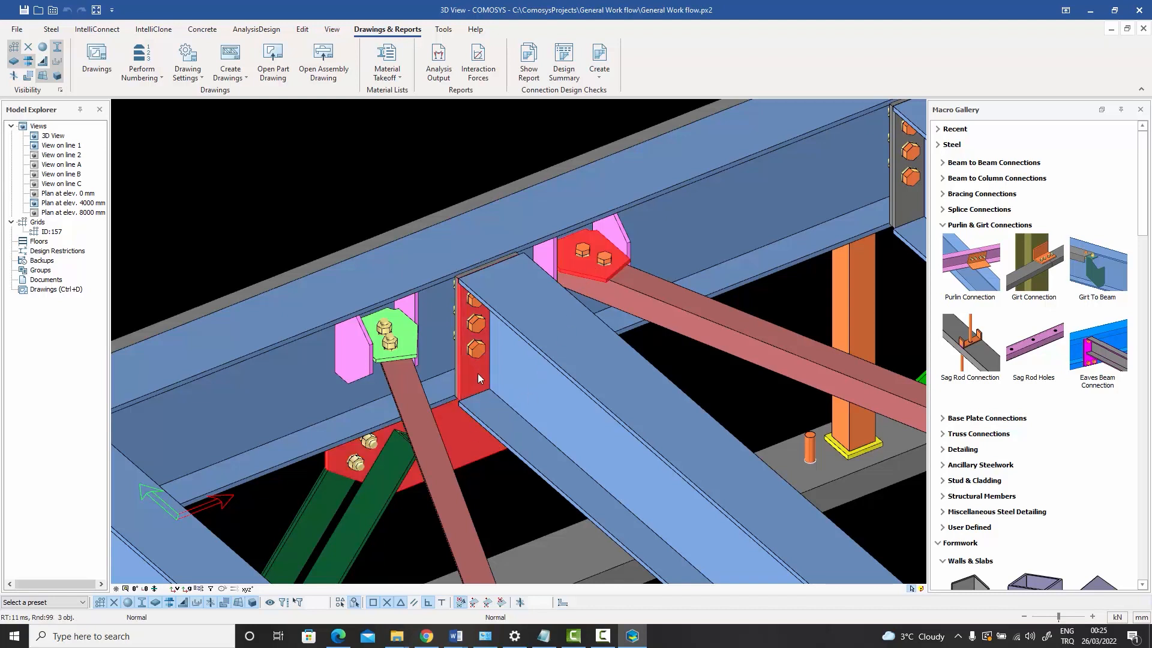
{"action": "right_click", "coordinate": [478, 373]}
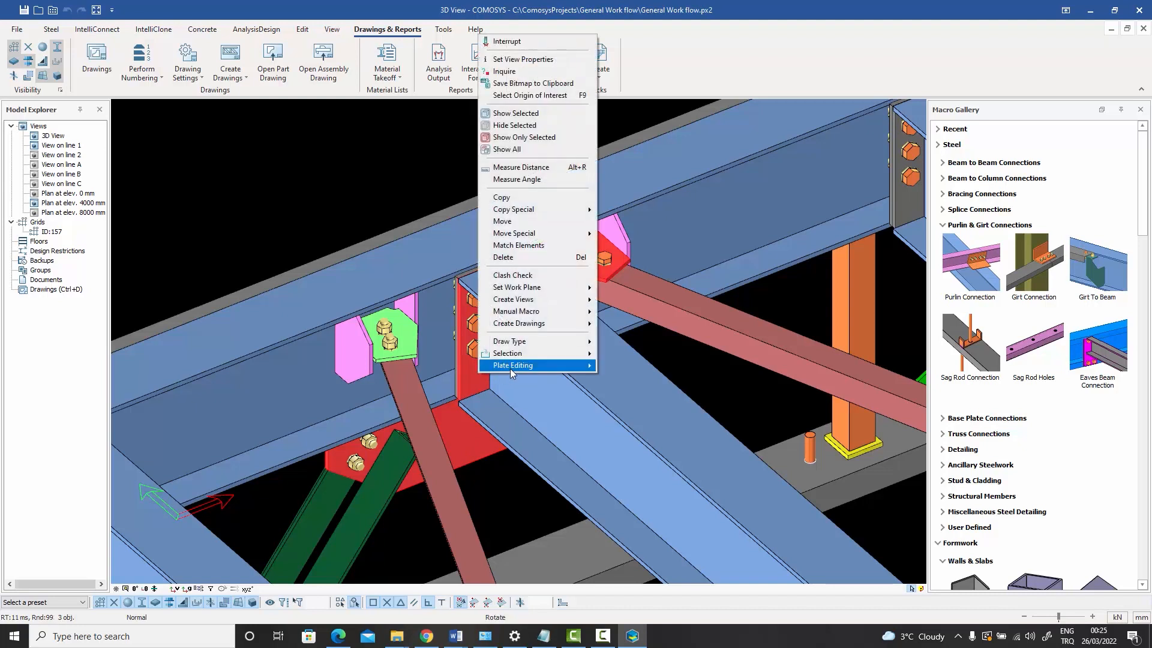
{"action": "mouse_move", "coordinate": [519, 324]}
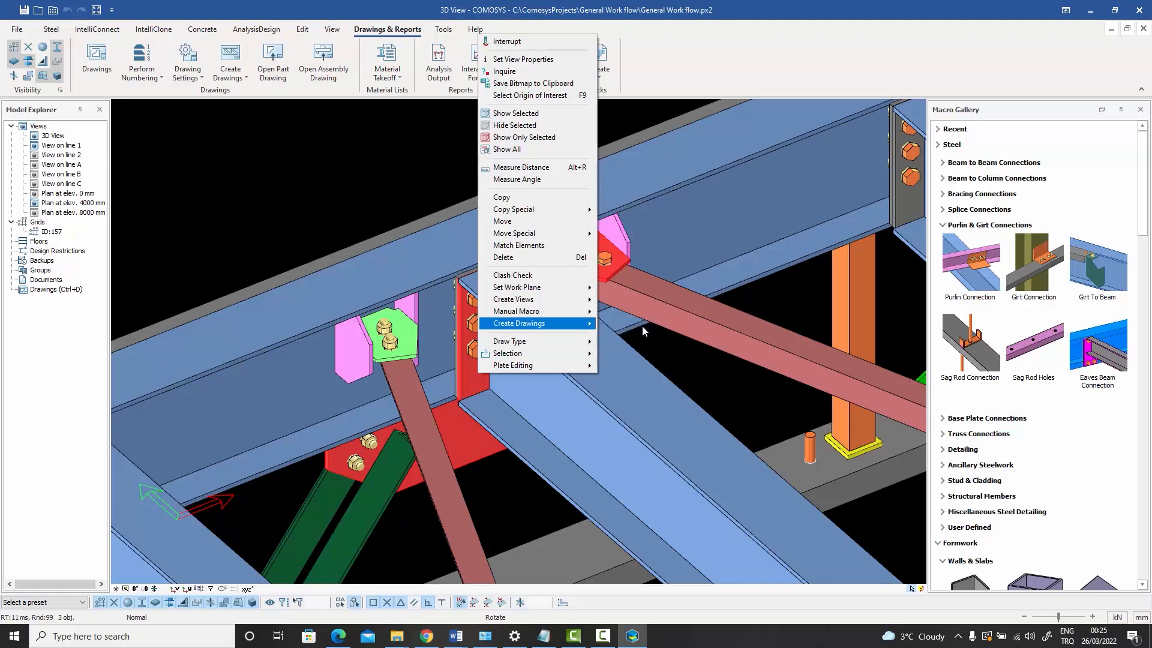
{"action": "left_click", "coordinate": [642, 326]}
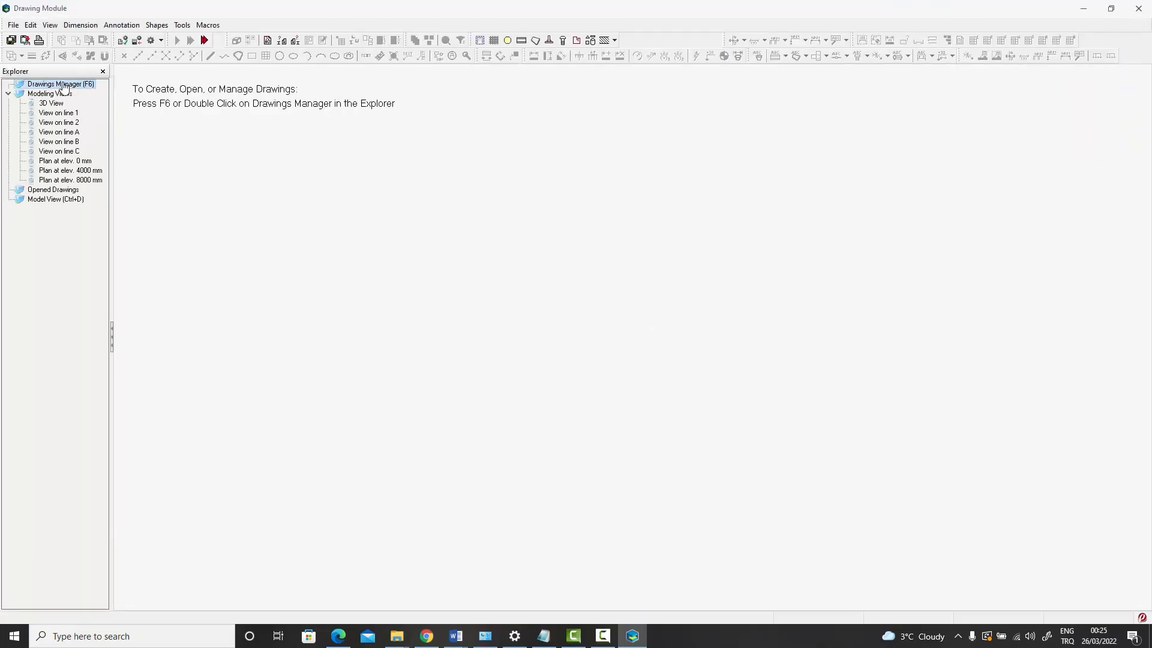
Step: Open the part drawing P-48 from the Drawings Manager
{"action": "double_click", "coordinate": [64, 86]}
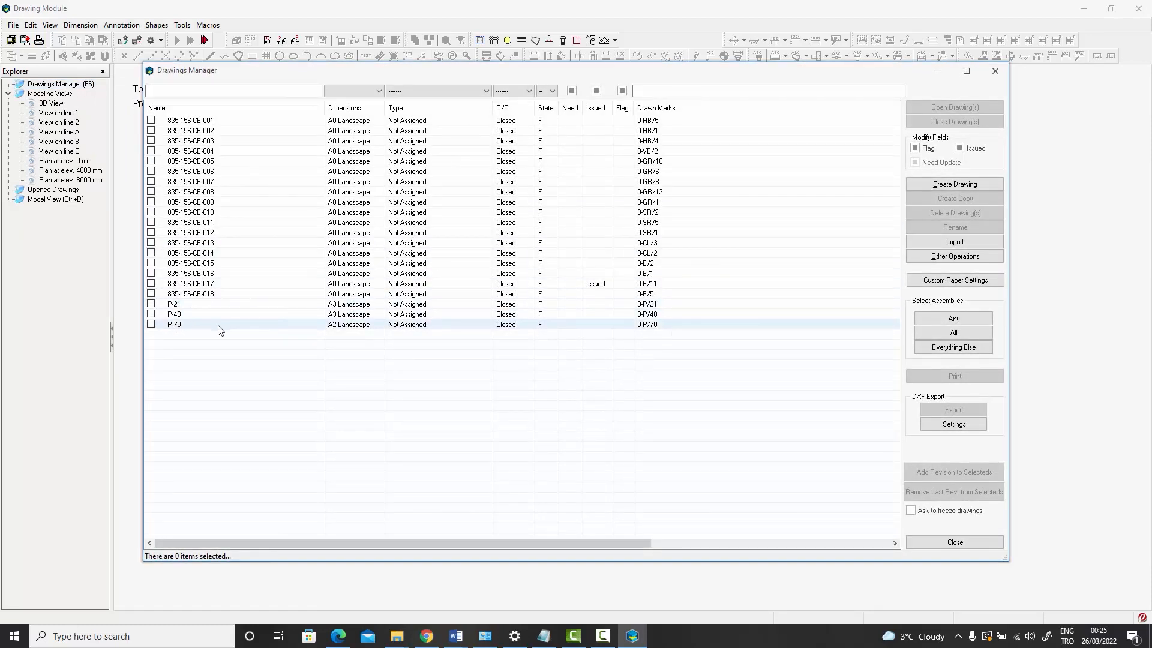
{"action": "double_click", "coordinate": [197, 313]}
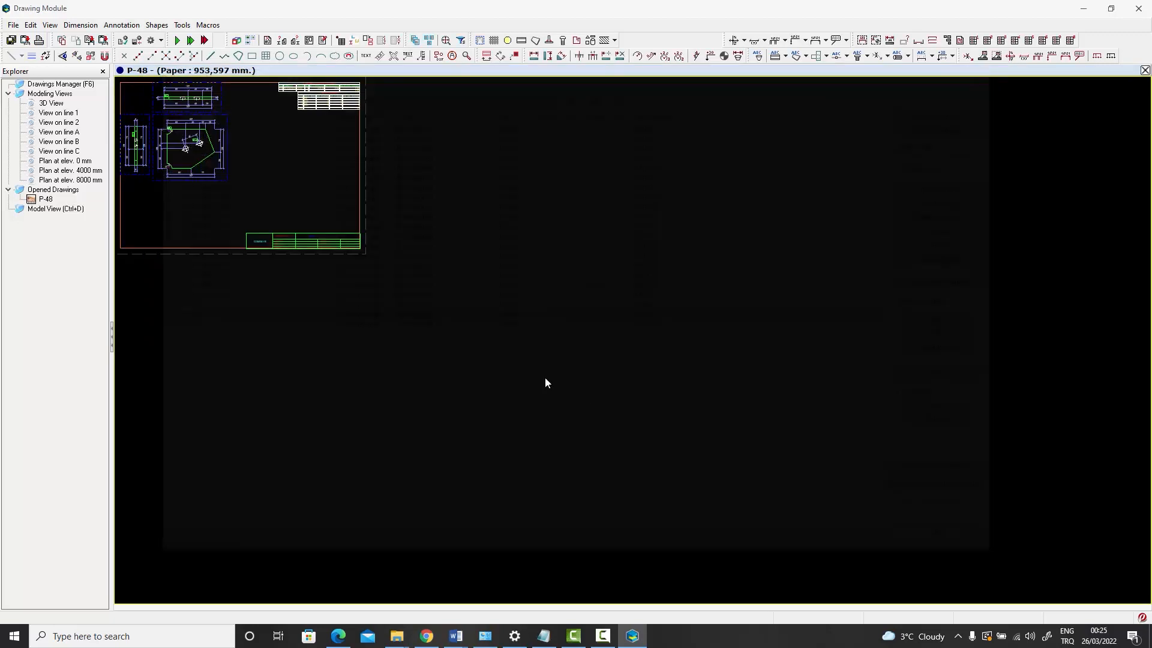
{"action": "scroll", "coordinate": [465, 264], "scroll_direction": "up", "scroll_amount": 3}
{"action": "middle_click_drag", "start_coordinate": [464, 265], "coordinate": [508, 336]}
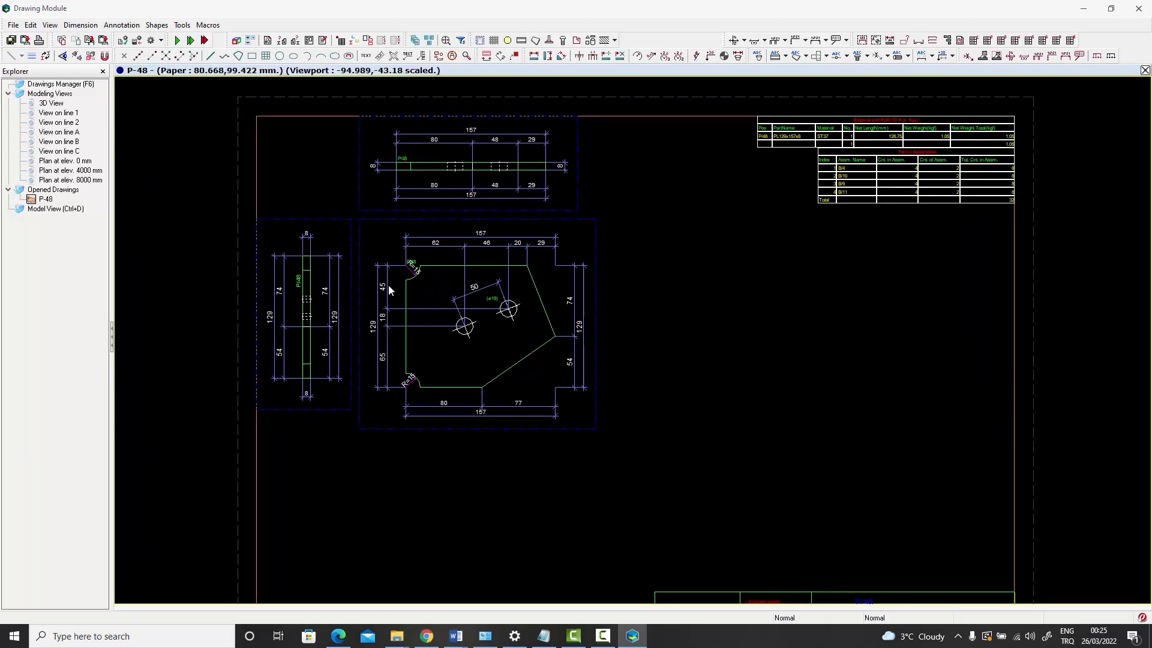
Step: Examine plate P/48's dimensioned views, its material list and the Part in Assemblies table
{"action": "scroll", "coordinate": [398, 277], "scroll_direction": "up", "scroll_amount": 2}
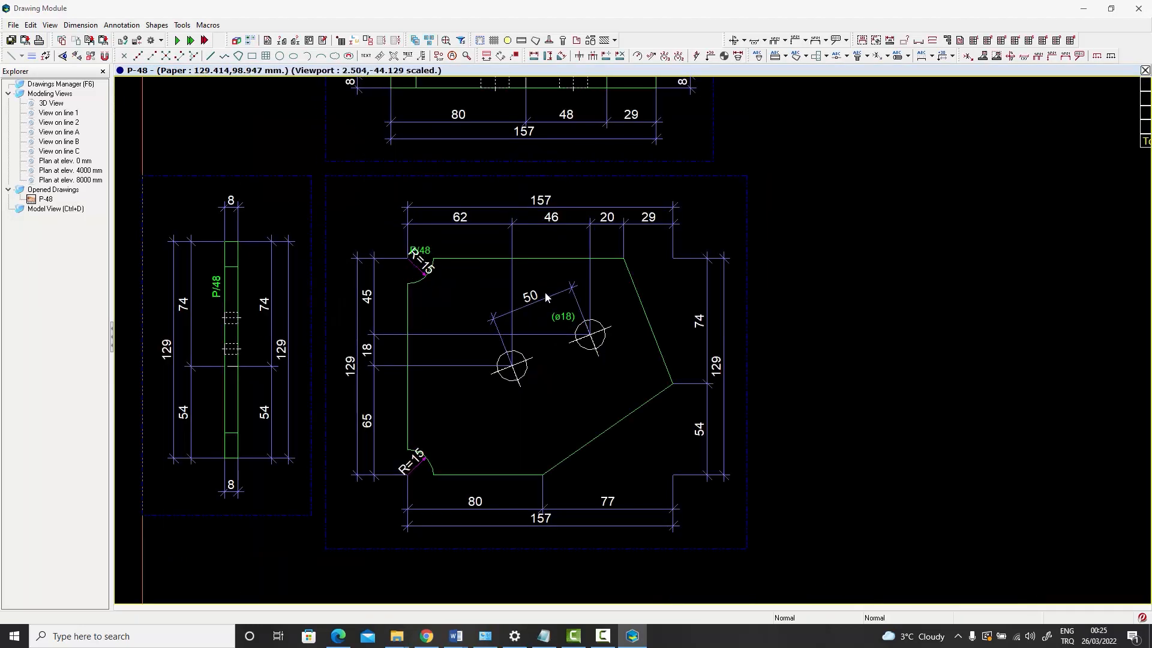
{"action": "middle_click_drag", "start_coordinate": [543, 296], "coordinate": [559, 413]}
{"action": "scroll", "coordinate": [509, 234], "scroll_direction": "up", "scroll_amount": 1}
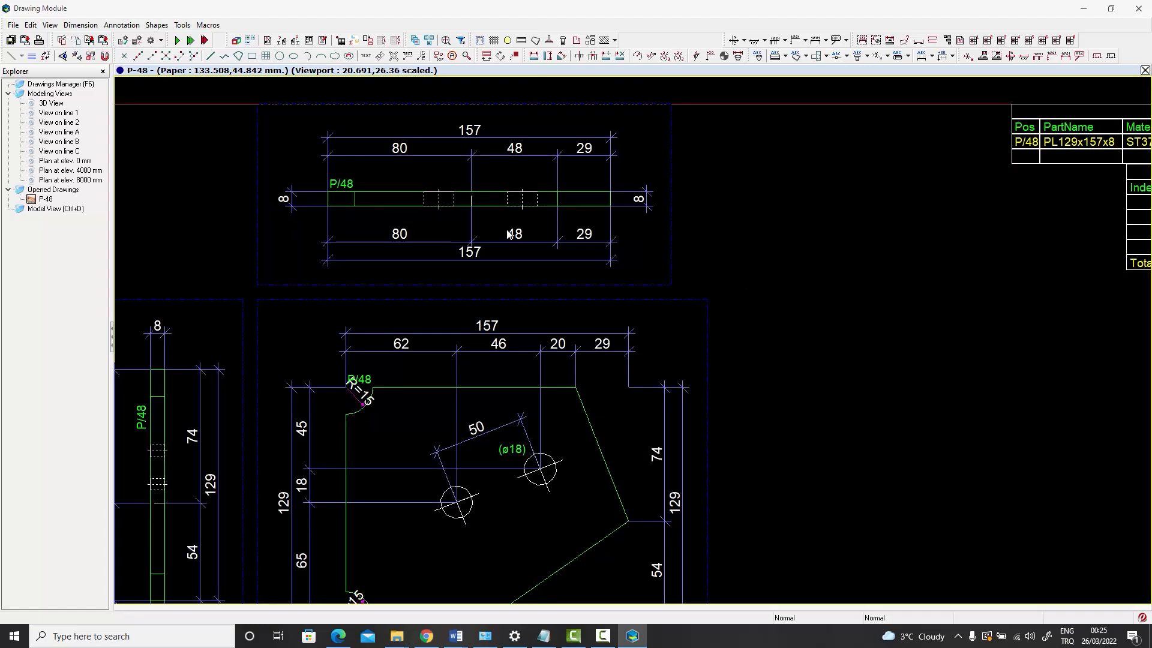
{"action": "scroll", "coordinate": [600, 252], "scroll_direction": "down", "scroll_amount": 2}
{"action": "middle_click_drag", "start_coordinate": [710, 276], "coordinate": [422, 335]}
{"action": "scroll", "coordinate": [811, 261], "scroll_direction": "up", "scroll_amount": 3}
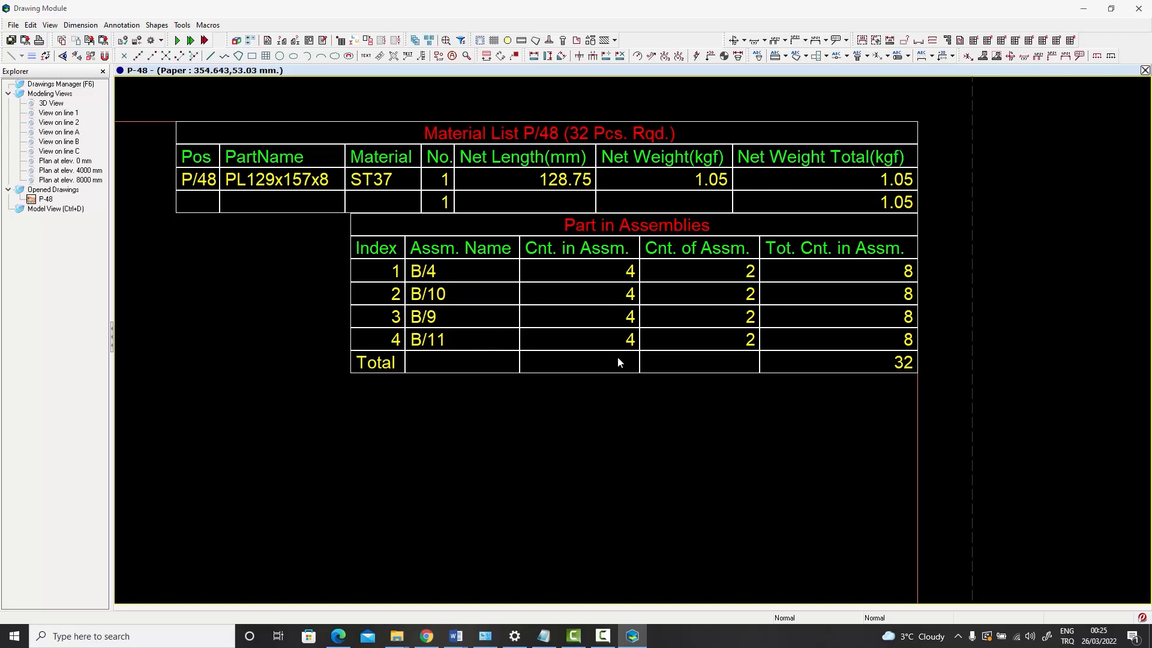
{"action": "scroll", "coordinate": [606, 262], "scroll_direction": "down", "scroll_amount": 5}
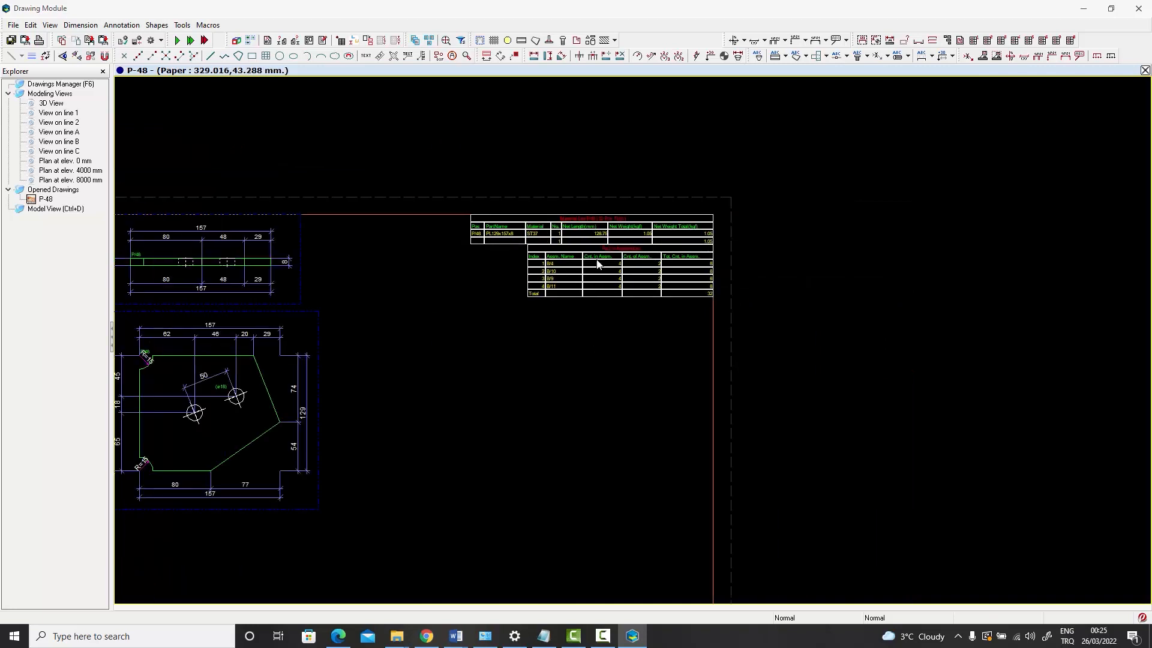
Step: Review the hole and edge dimensions in plate P/48's front view again, then return to the 3D model
{"action": "mouse_move", "coordinate": [330, 297]}
{"action": "middle_mouse_down"}
{"action": "mouse_move", "coordinate": [472, 296]}
{"action": "mouse_move", "coordinate": [653, 244]}
{"action": "middle_mouse_up"}
{"action": "scroll", "coordinate": [535, 274], "scroll_direction": "up", "scroll_amount": 3}
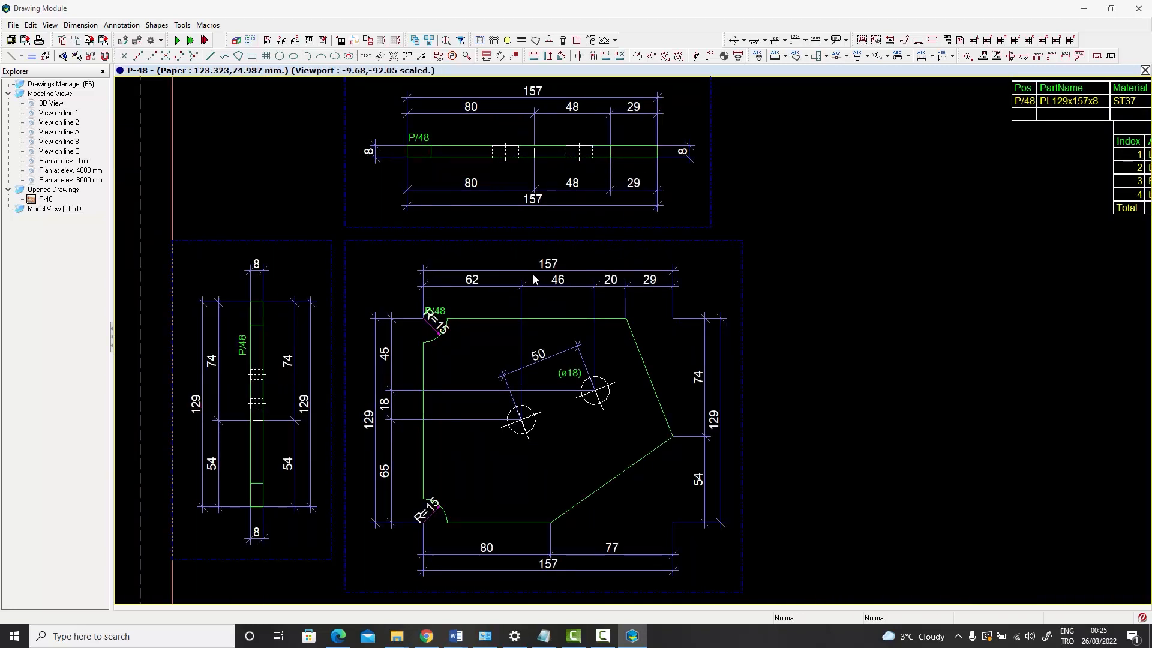
{"action": "scroll", "coordinate": [535, 280], "scroll_direction": "down", "scroll_amount": 3}
{"action": "scroll", "coordinate": [540, 288], "scroll_direction": "up", "scroll_amount": 2}
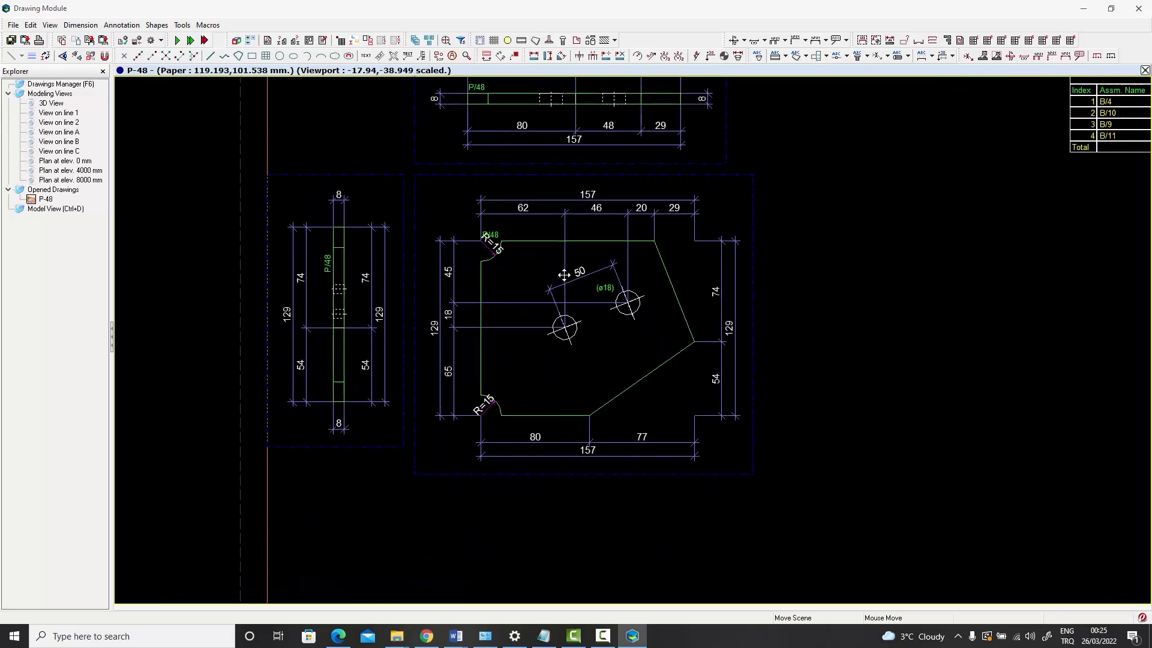
{"action": "scroll", "coordinate": [563, 279], "scroll_direction": "down", "scroll_amount": 1}
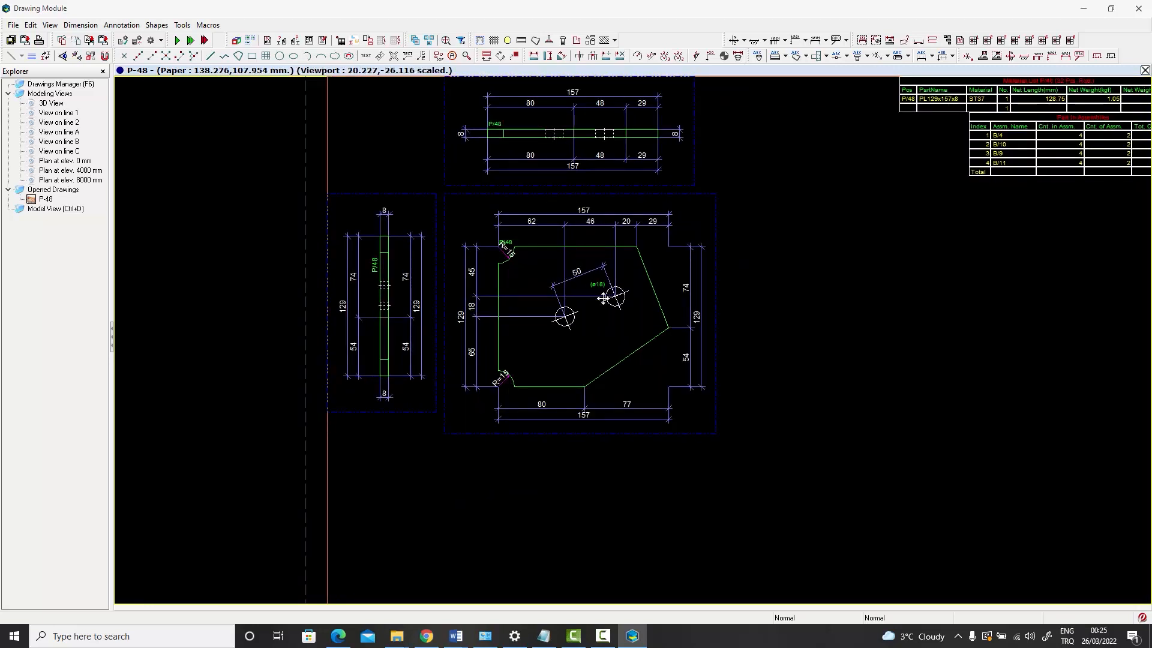
{"action": "scroll", "coordinate": [595, 306], "scroll_direction": "up", "scroll_amount": 2}
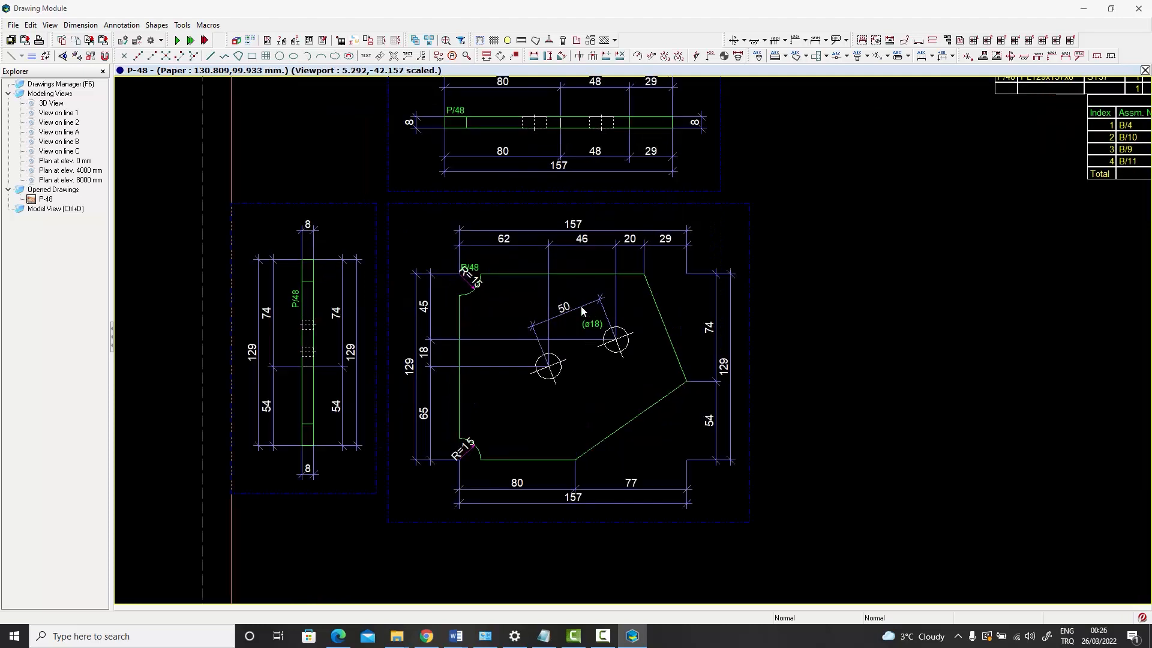
{"action": "key", "text": "ctrl+d"}
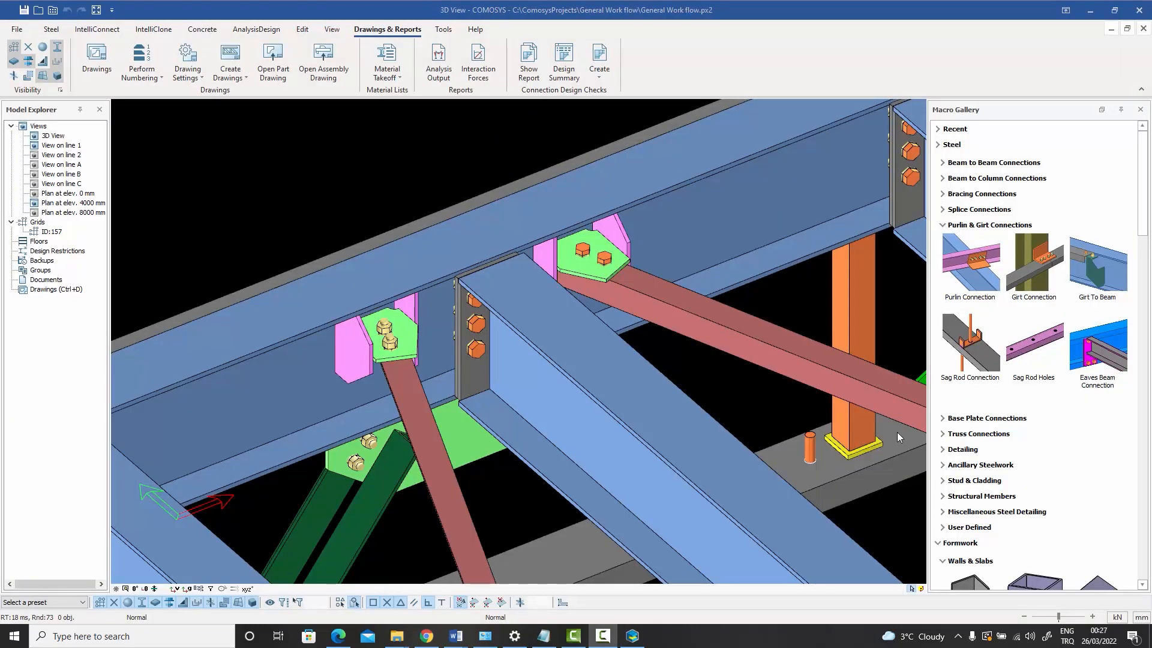
Step: Examine the whole steel frame in 3D, including the roof beams, their bolted end plates and the bracing gusset connections
{"action": "scroll", "coordinate": [650, 368], "scroll_direction": "down", "scroll_amount": 6}
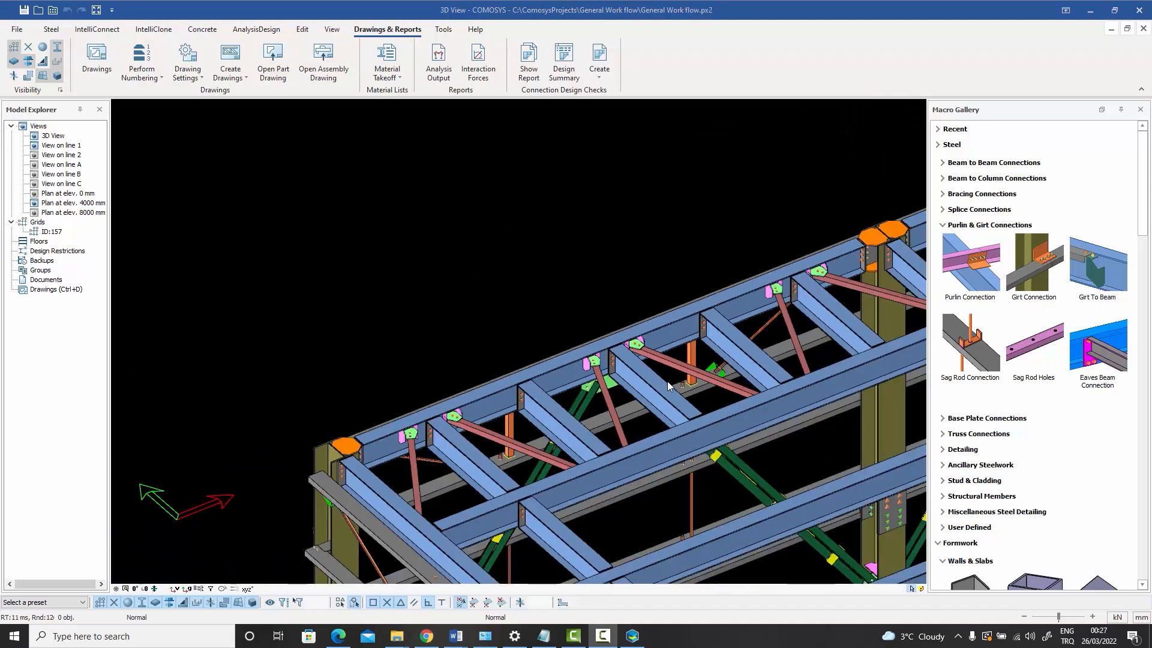
{"action": "middle_click_drag", "start_coordinate": [693, 406], "coordinate": [450, 319]}
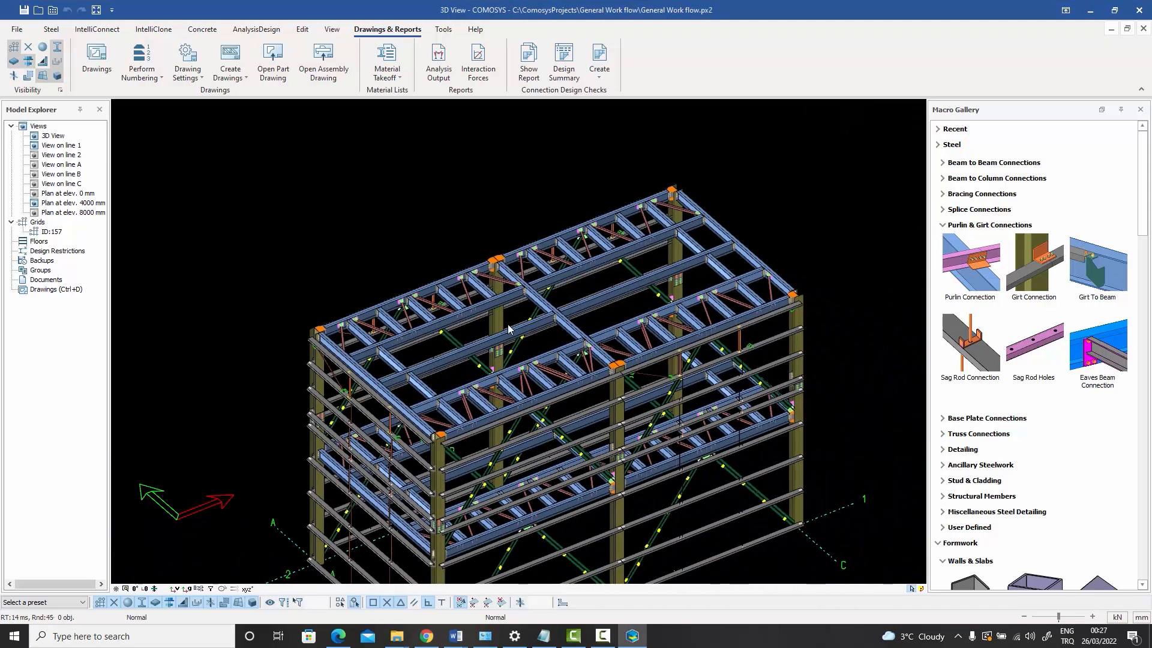
{"action": "scroll", "coordinate": [503, 330], "scroll_direction": "up", "scroll_amount": 1}
{"action": "middle_click_drag", "start_coordinate": [549, 342], "coordinate": [512, 332]}
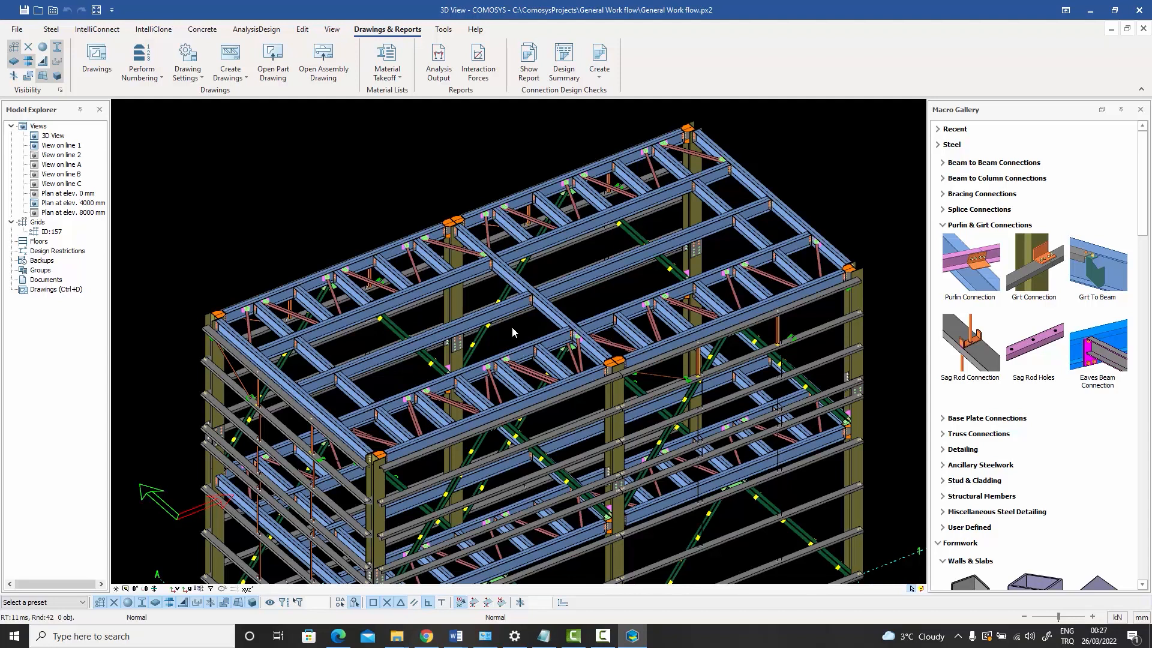
{"action": "scroll", "coordinate": [660, 178], "scroll_direction": "up", "scroll_amount": 2}
{"action": "scroll", "coordinate": [659, 178], "scroll_direction": "up", "scroll_amount": 5}
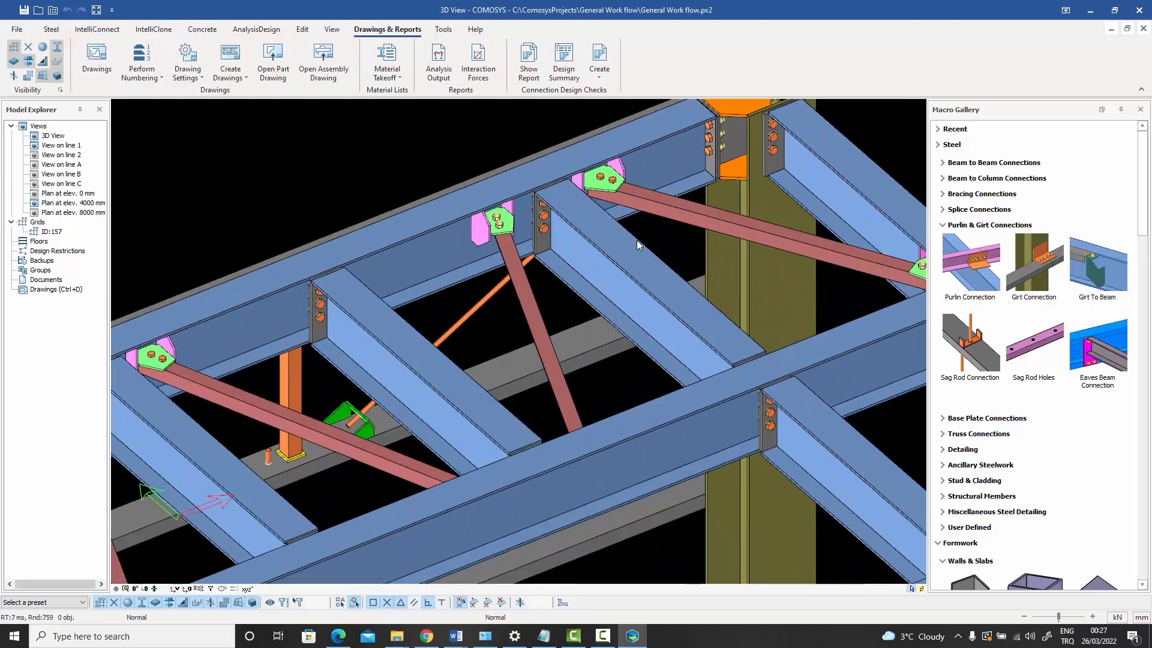
{"action": "scroll", "coordinate": [445, 298], "scroll_direction": "down", "scroll_amount": 3}
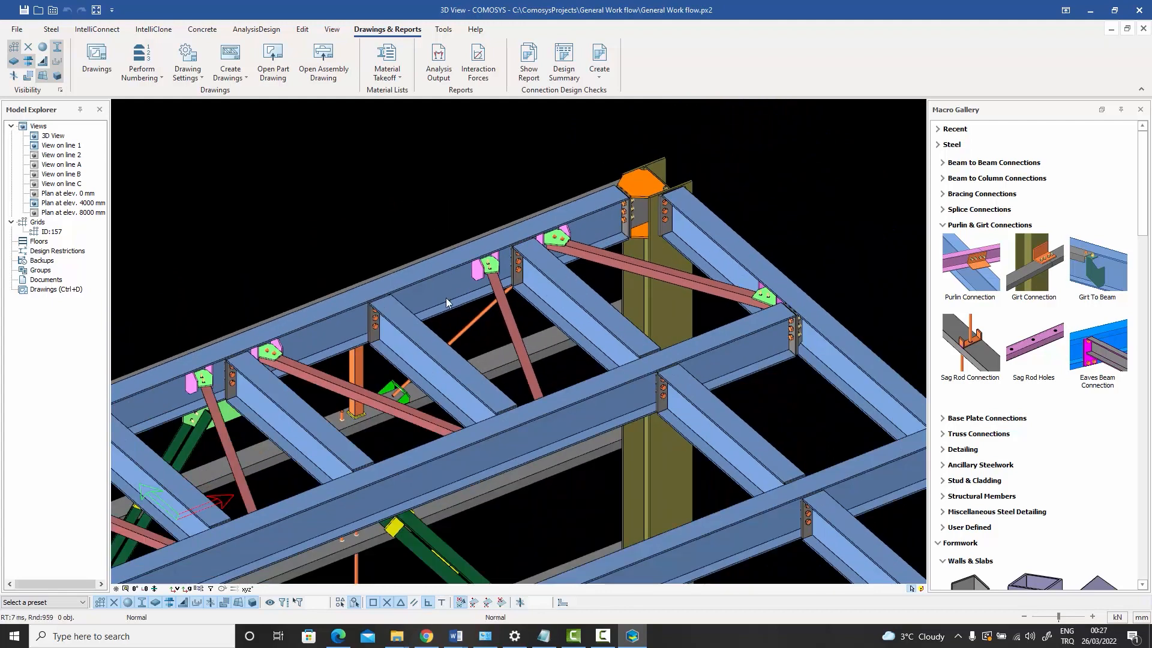
{"action": "middle_click_drag", "start_coordinate": [445, 298], "coordinate": [612, 218]}
{"action": "middle_click_drag", "start_coordinate": [538, 273], "coordinate": [631, 236]}
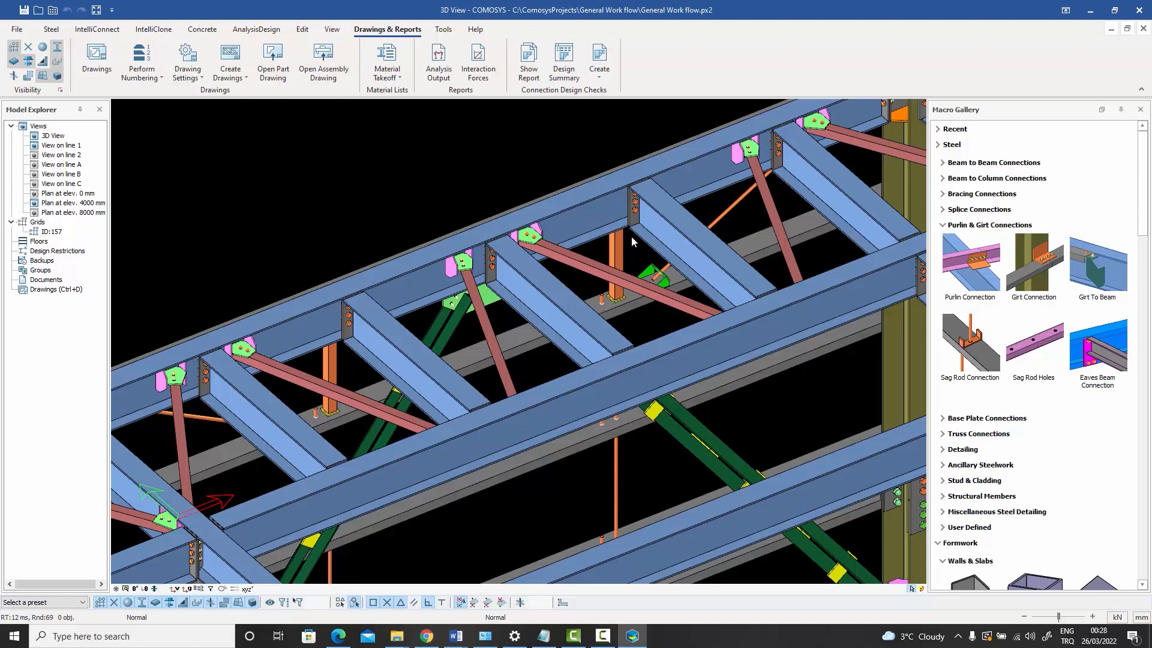
{"action": "scroll", "coordinate": [631, 236], "scroll_direction": "down", "scroll_amount": 5}
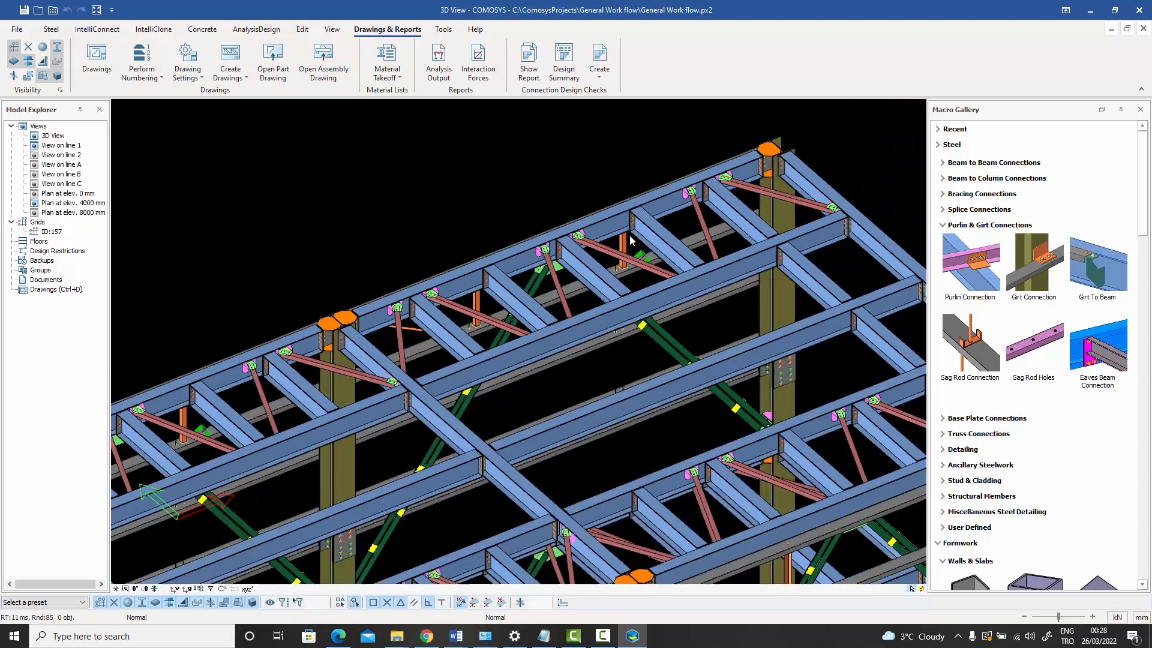
{"action": "scroll", "coordinate": [599, 238], "scroll_direction": "down", "scroll_amount": 5}
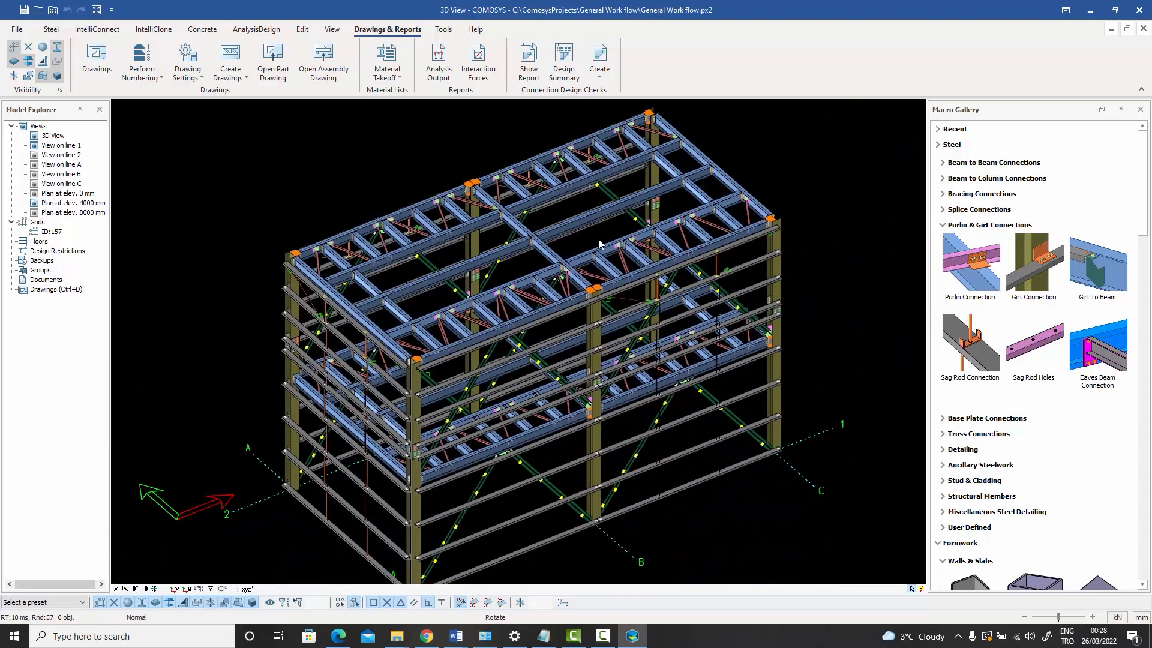
{"action": "mouse_move", "coordinate": [597, 246]}
{"action": "middle_mouse_down", "text": "shift"}
{"action": "mouse_move", "coordinate": [589, 279]}
{"action": "mouse_move", "coordinate": [590, 267]}
{"action": "middle_mouse_up", "text": "shift"}
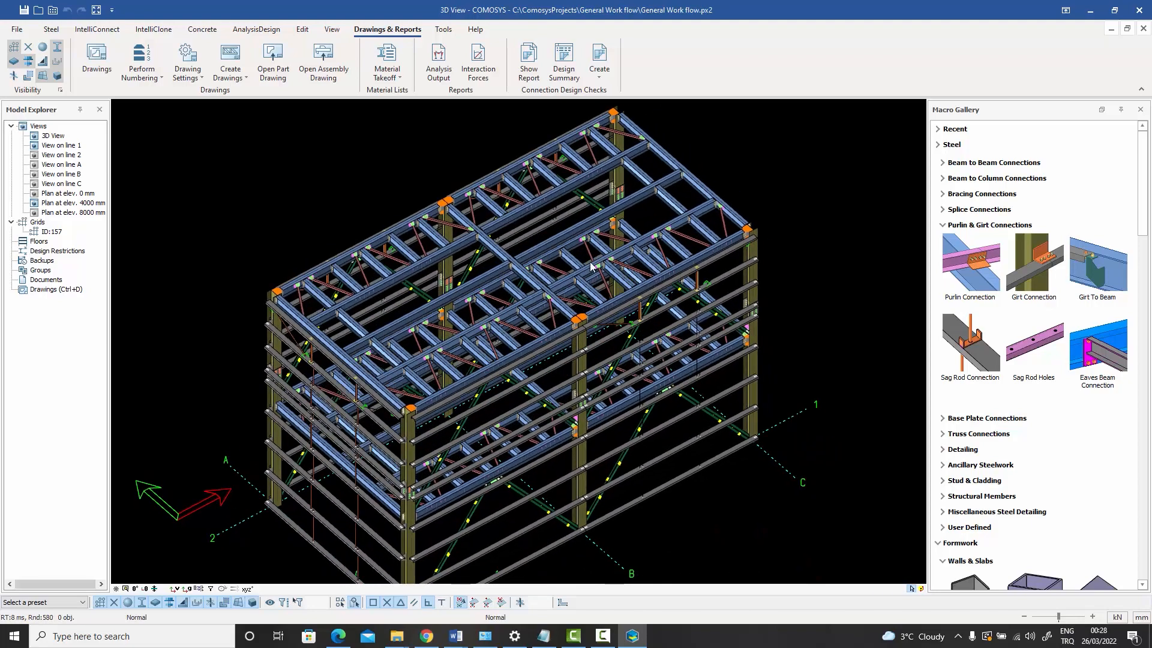